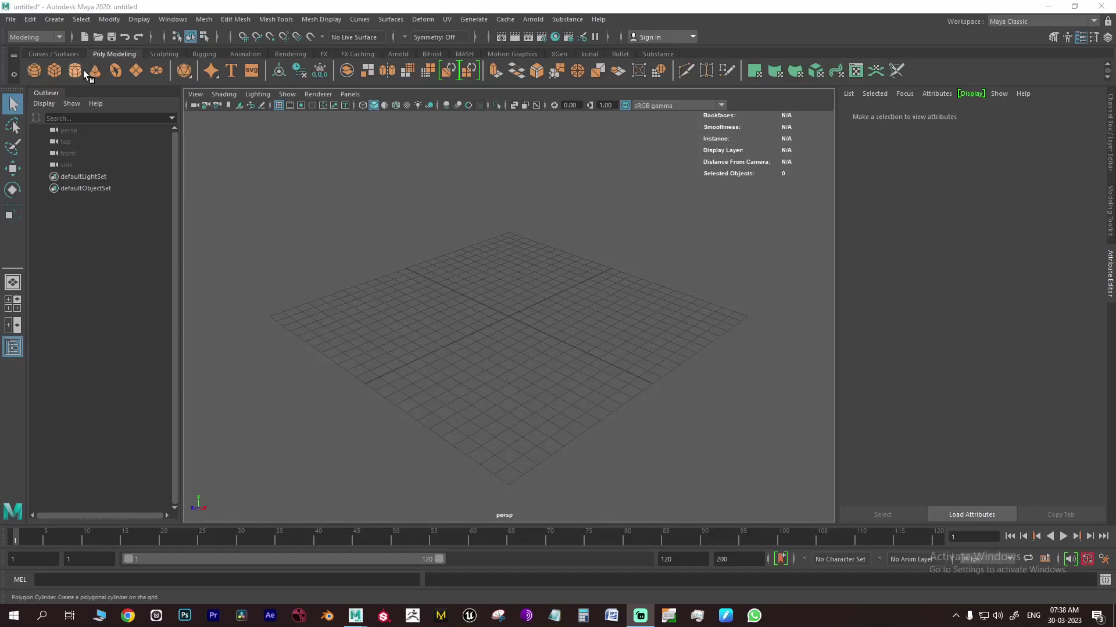
# Pick the Polygon Sphere tool from the Poly Modeling shelf.
pyautogui.click(35, 70)
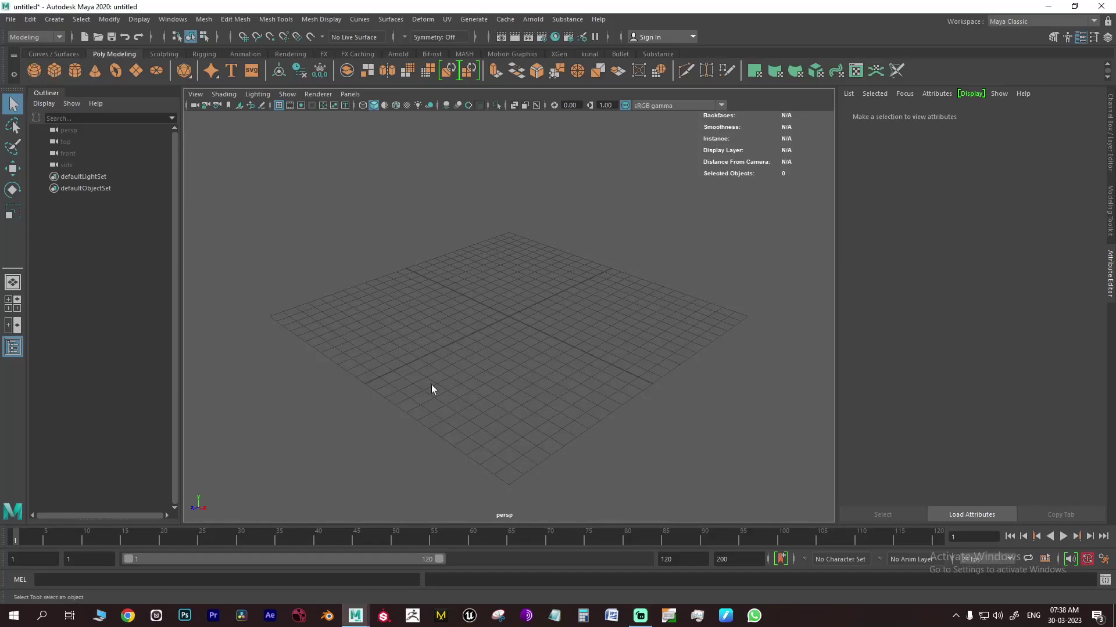
# Drag out a sphere on the grid, move it, and key it at frame 1.
pyautogui.moveTo(444, 335); pyautogui.dragTo(423, 381)
pyautogui.press('w')
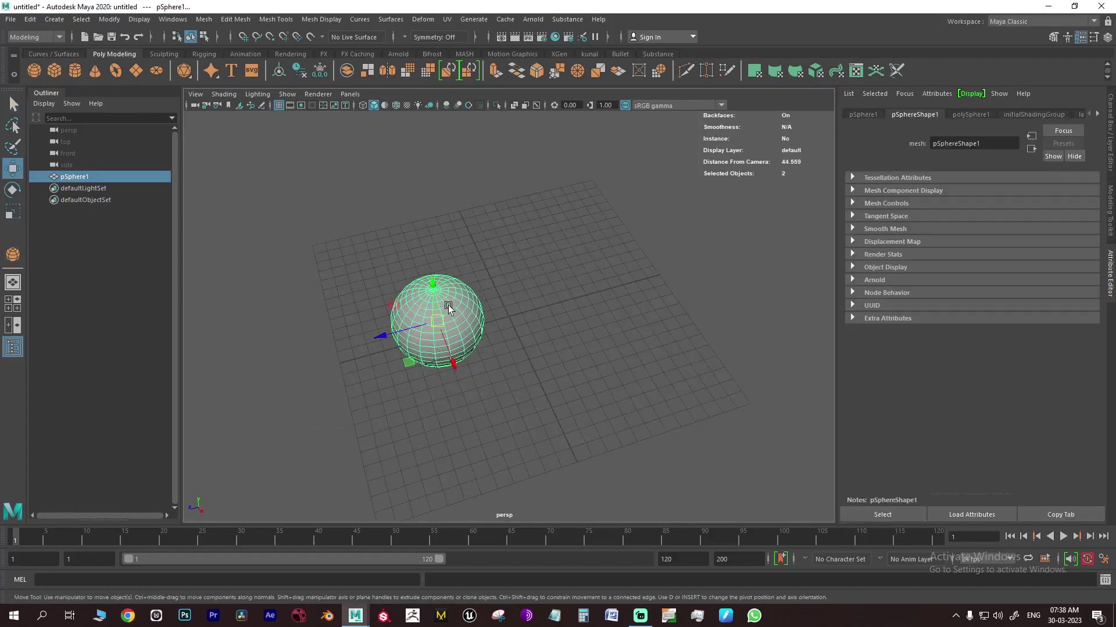
pyautogui.moveTo(386, 335); pyautogui.dragTo(648, 332)
pyautogui.moveTo(547, 317); pyautogui.dragTo(453, 339)
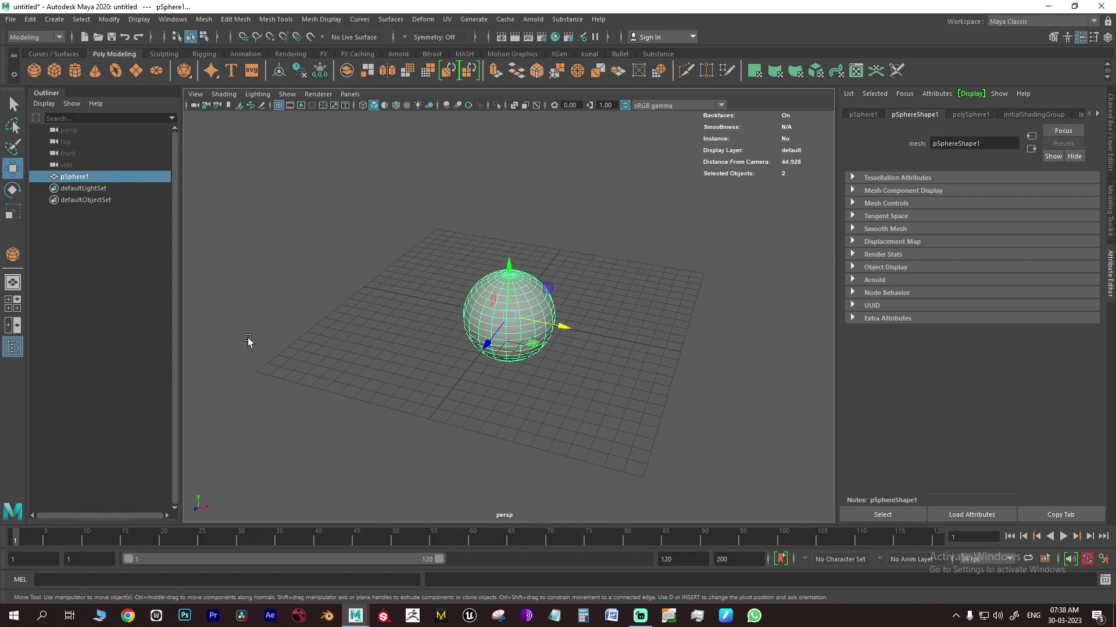
pyautogui.press('s')
# Move the sphere further right at frame 10, then play the animation and rewind to frame 1.
pyautogui.hotkey('alt', 'v')
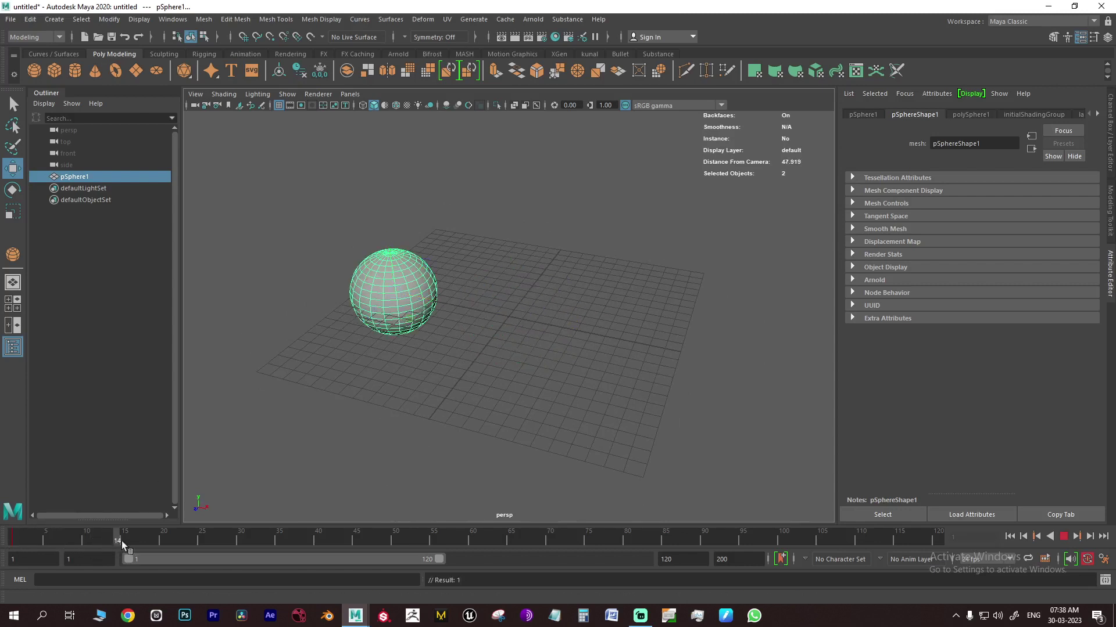
pyautogui.hotkey('alt', 'v')
pyautogui.moveTo(446, 307); pyautogui.dragTo(665, 369)
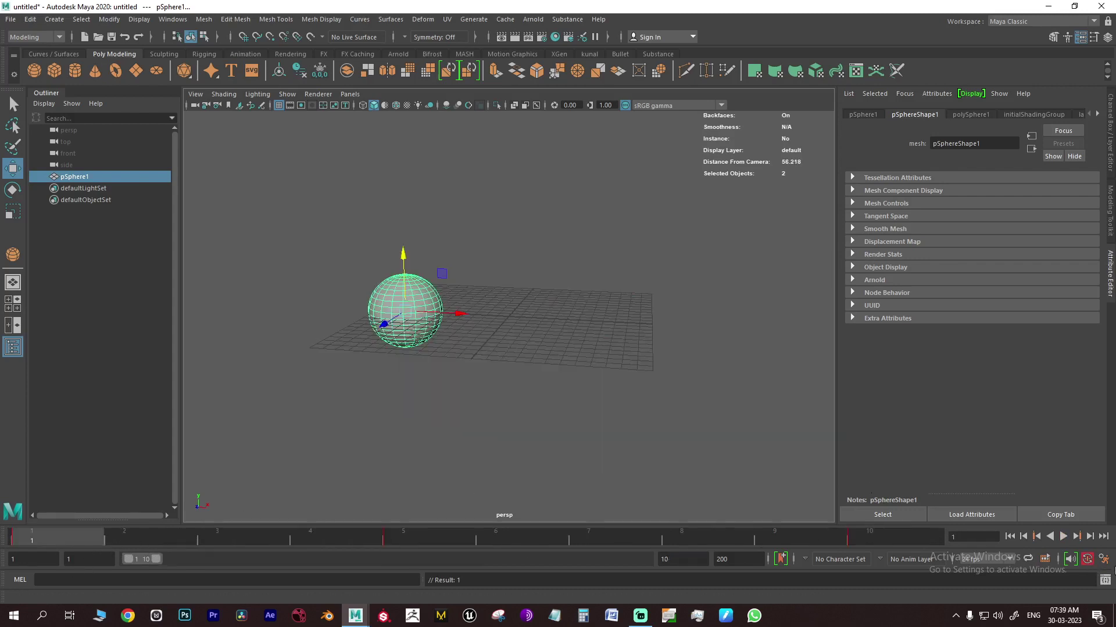
pyautogui.click(1062, 536)
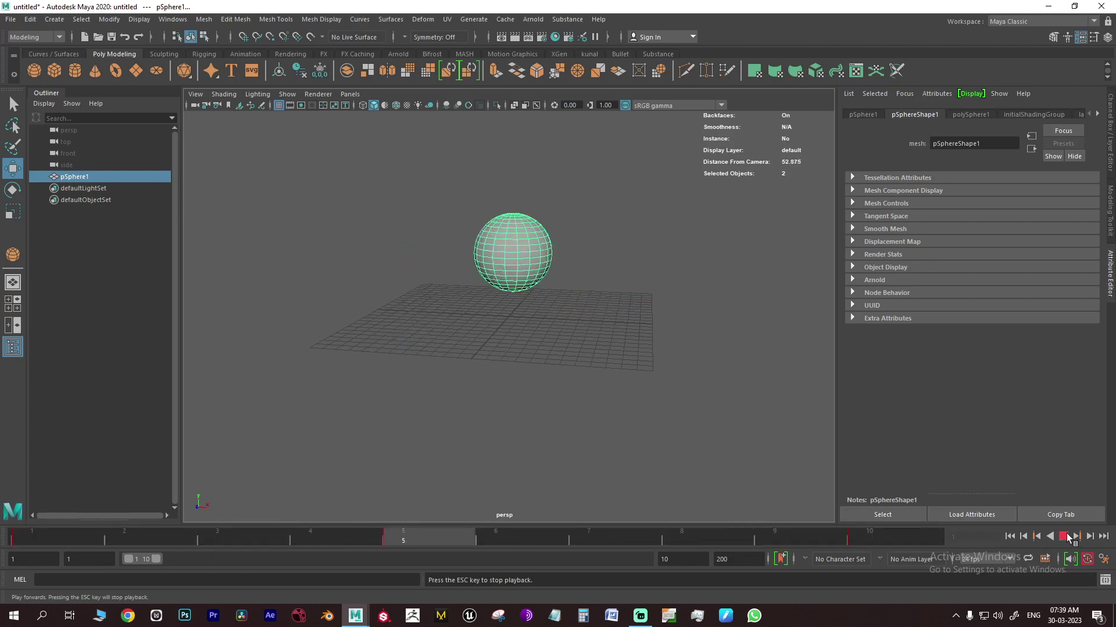
pyautogui.click(1063, 536)
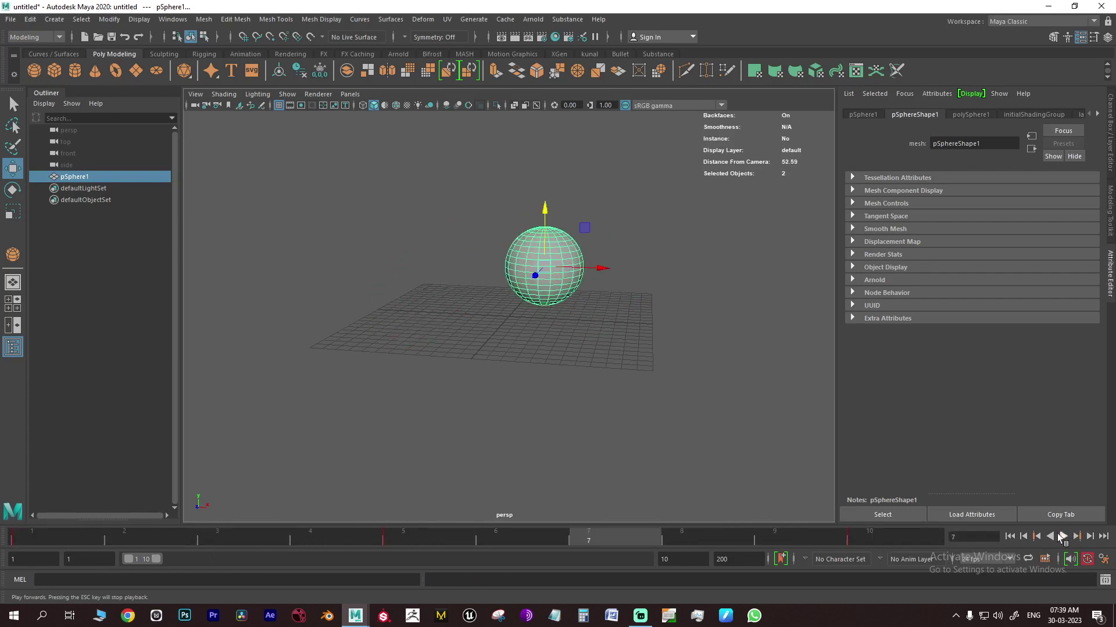
pyautogui.click(1009, 536)
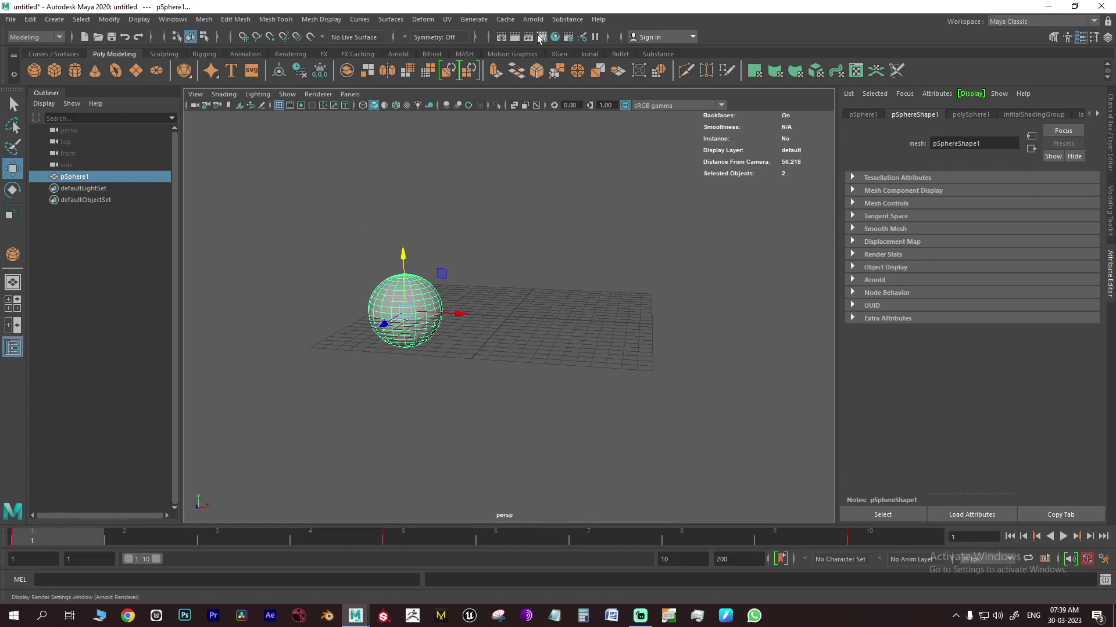
# In the Project Window, create New_Project with its location set to the render sequence folder.
pyautogui.click(10, 19)
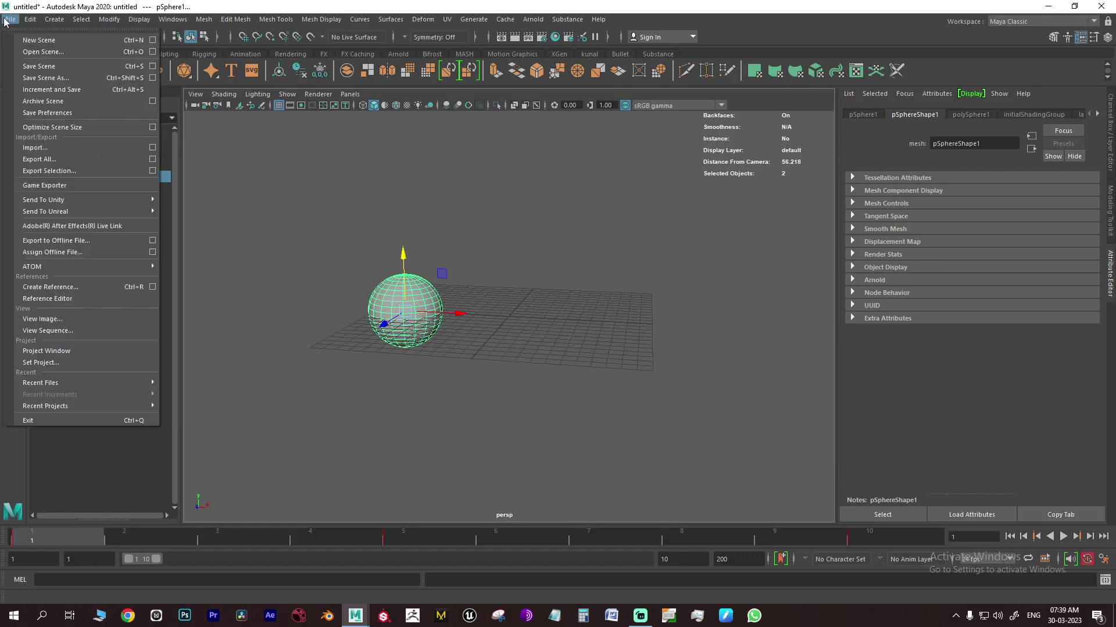
pyautogui.click(64, 351)
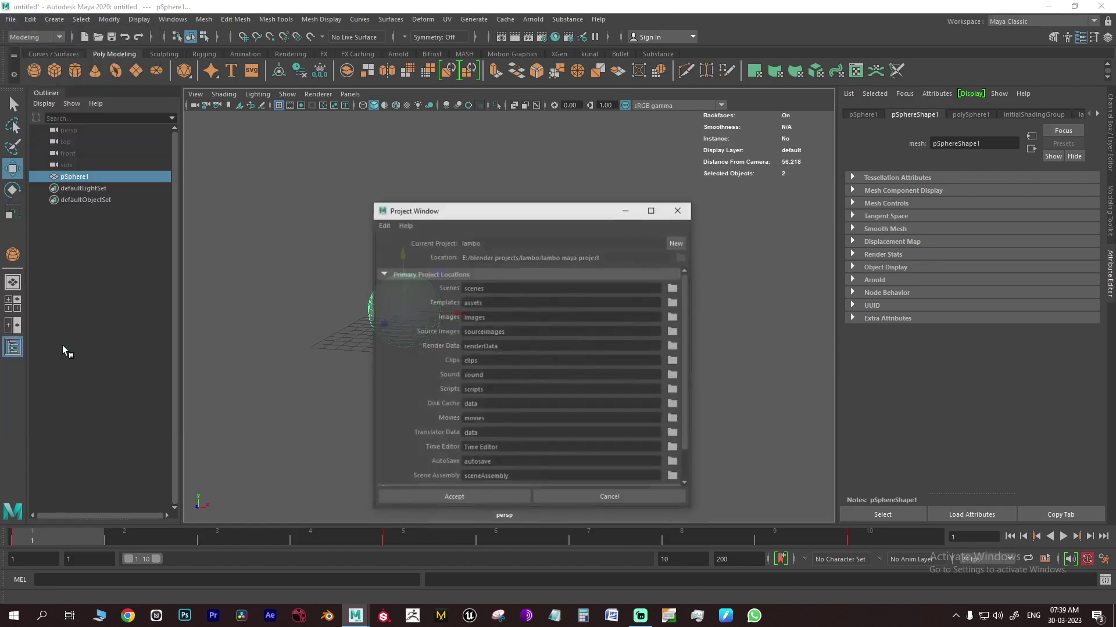
pyautogui.click(681, 244)
pyautogui.click(682, 257)
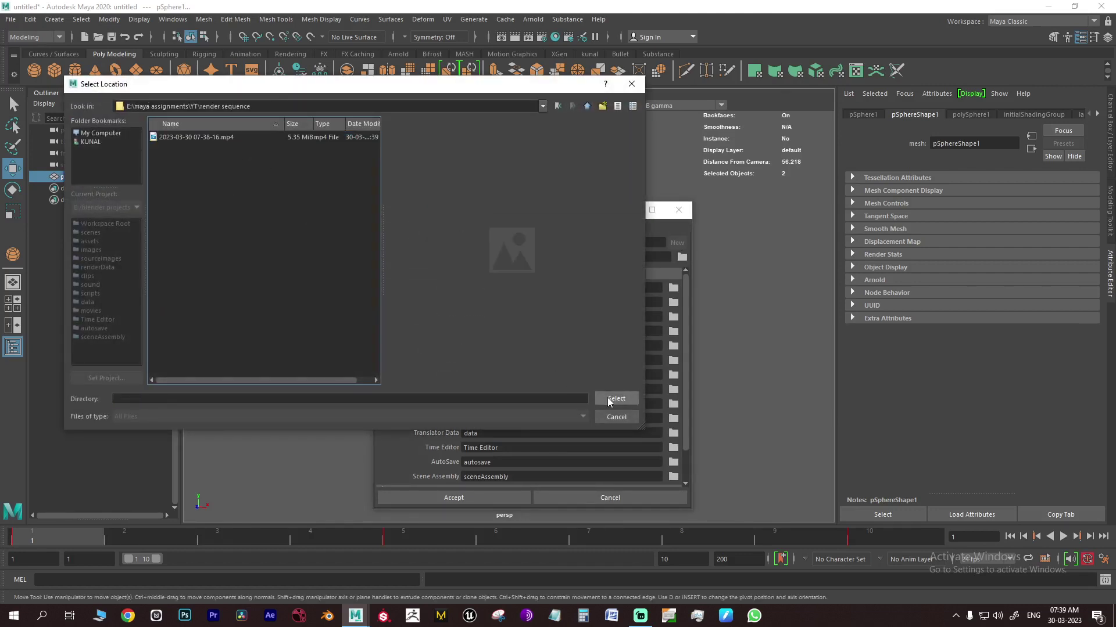
pyautogui.click(608, 398)
pyautogui.click(480, 497)
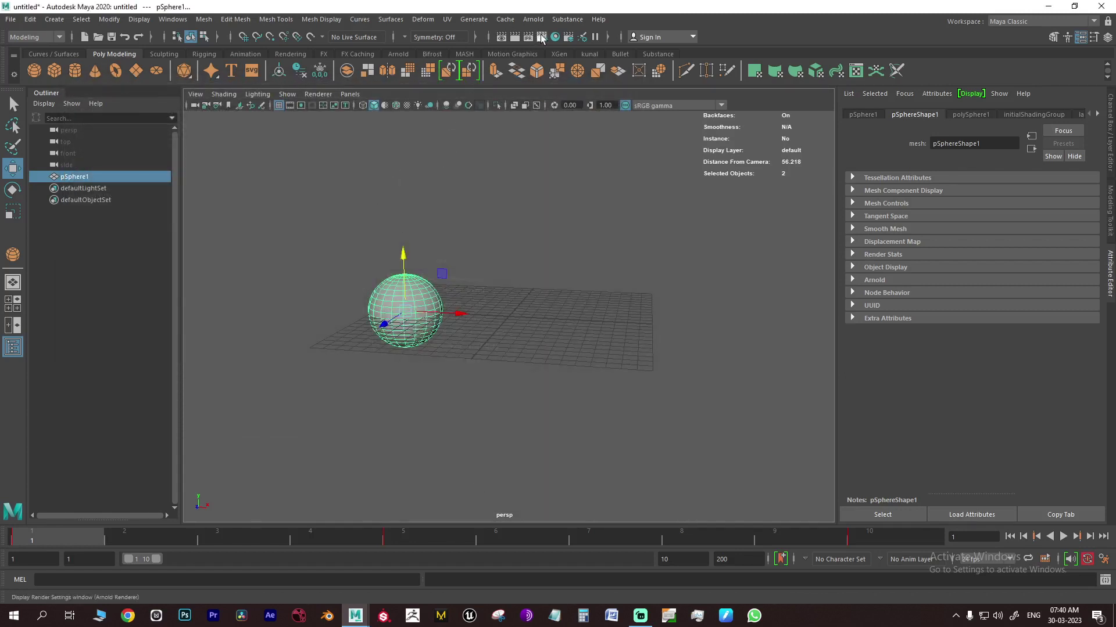
# Set the render output to name.#.ext jpeg frames with the file name prefix 'ball jump'.
pyautogui.click(539, 37)
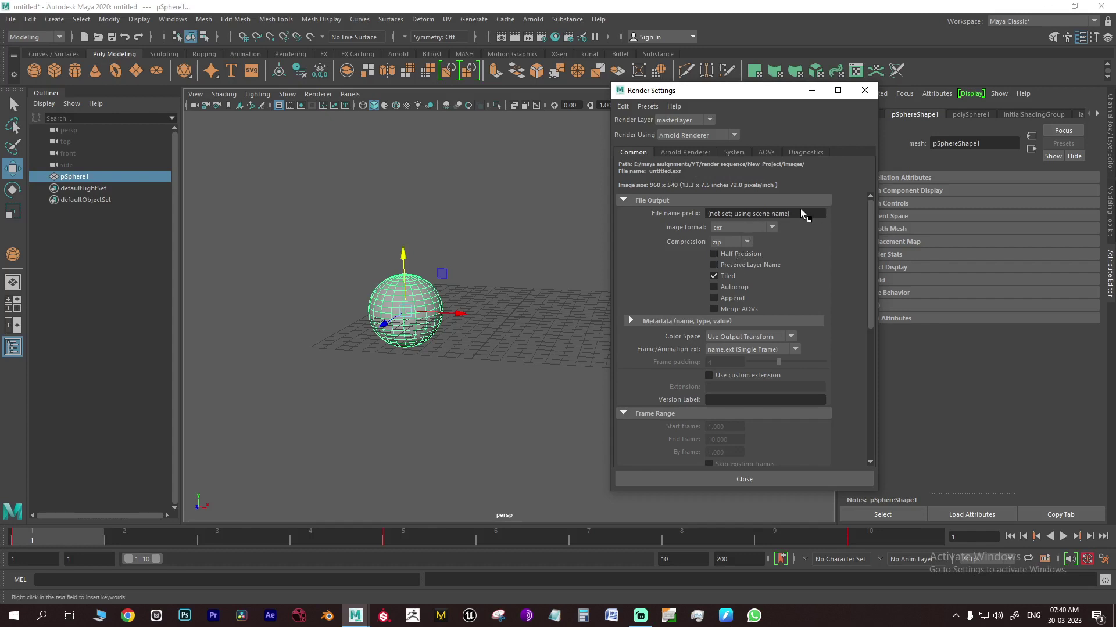
pyautogui.click(736, 349)
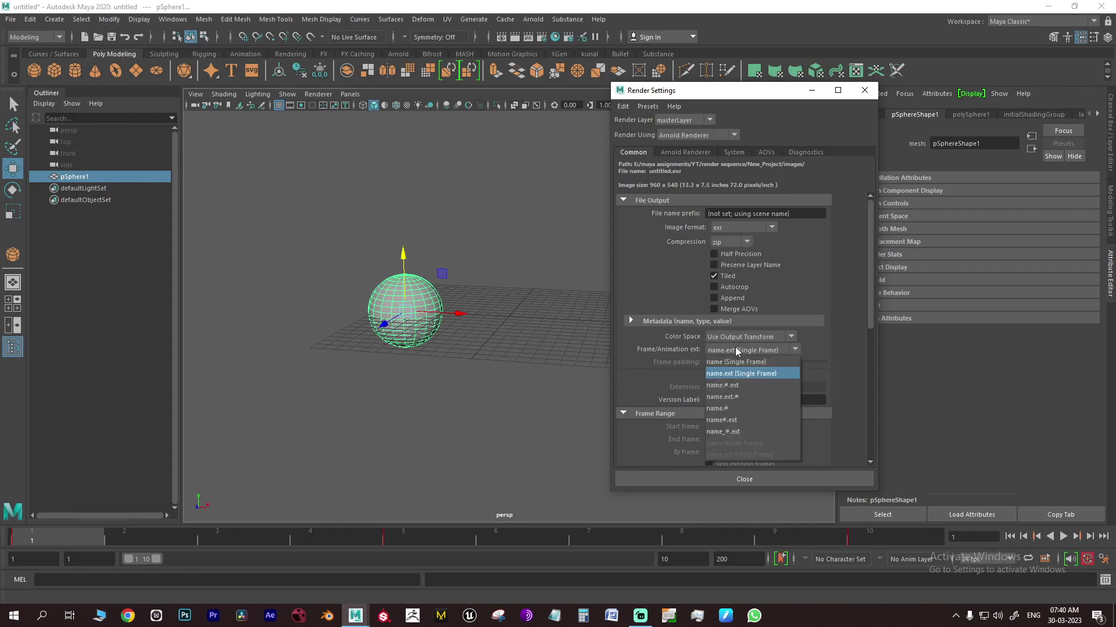
pyautogui.click(758, 386)
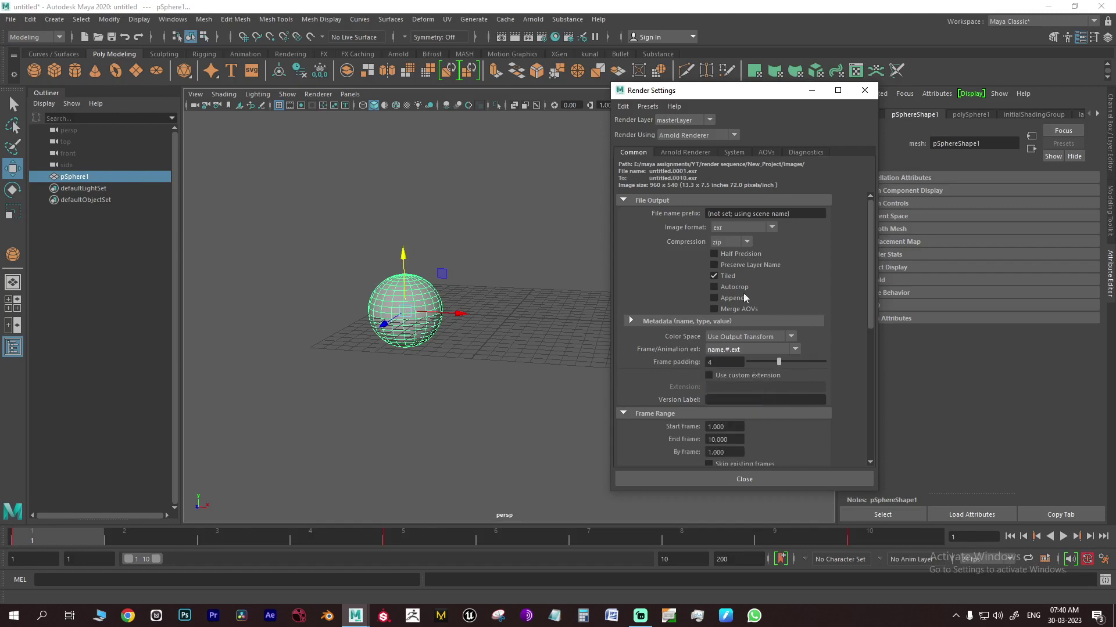
pyautogui.click(751, 226)
pyautogui.click(752, 238)
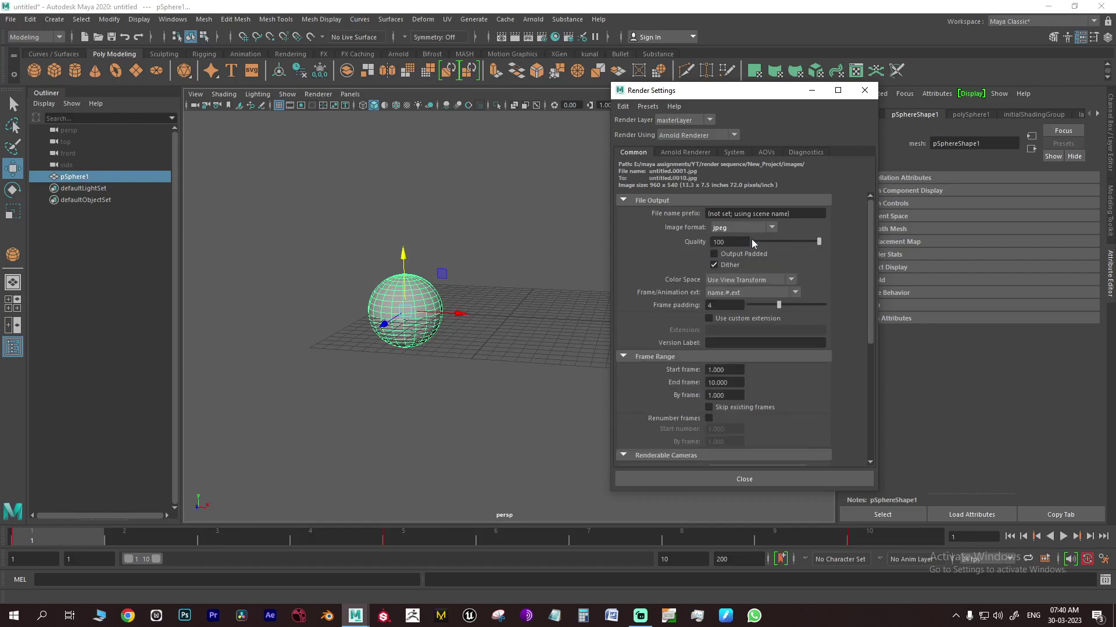
pyautogui.click(794, 215)
pyautogui.tripleClick(795, 214)
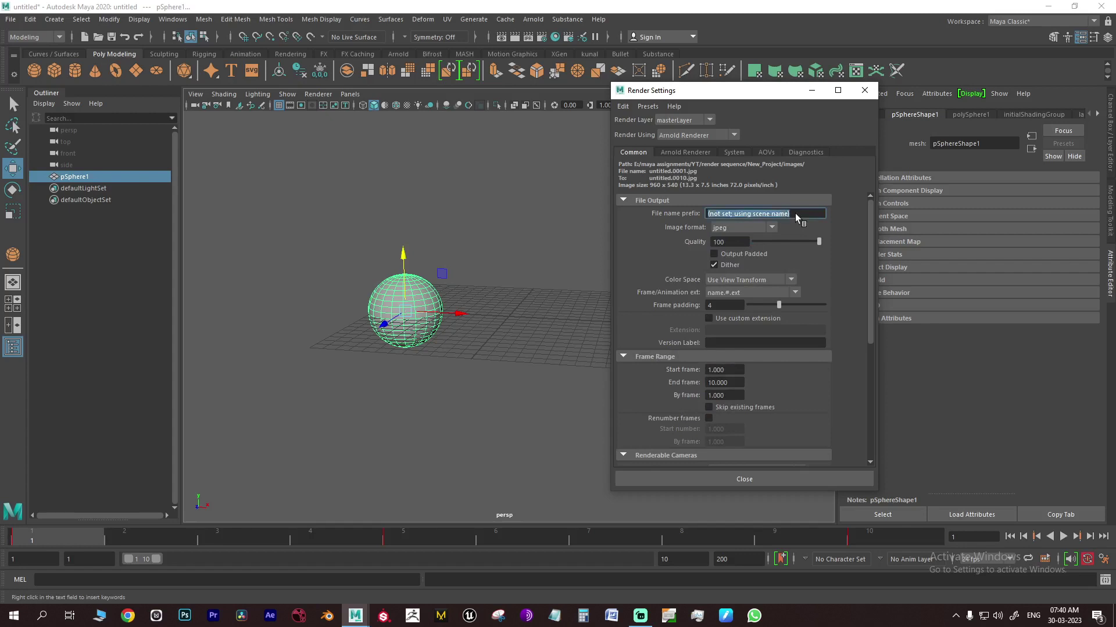
pyautogui.write('ball jump')
pyautogui.press('Return')
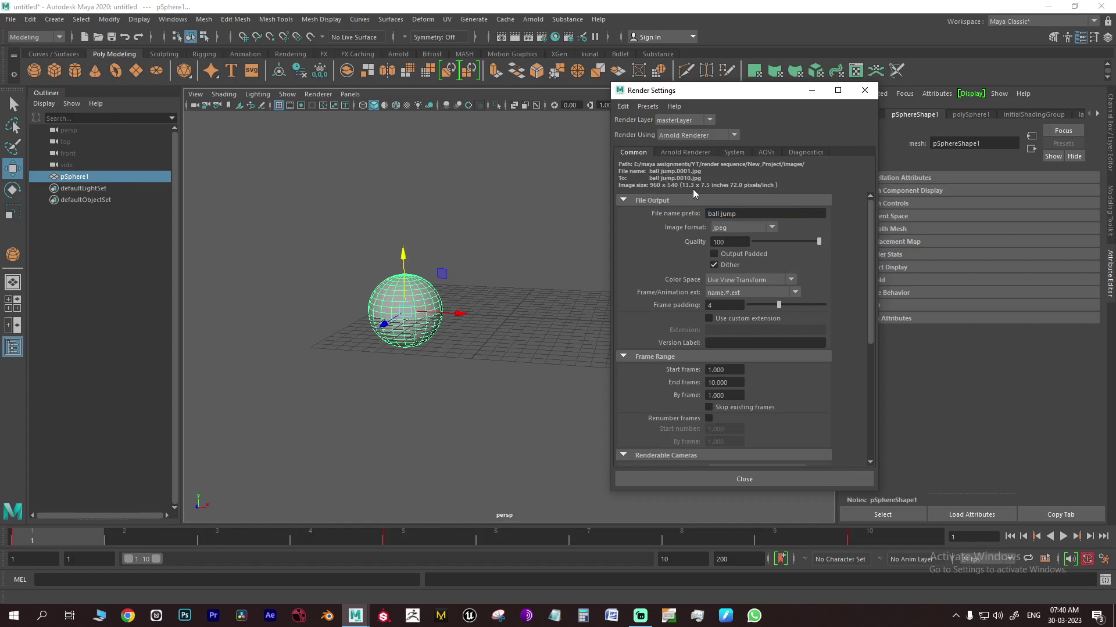
pyautogui.scroll(-5, 671, 330)
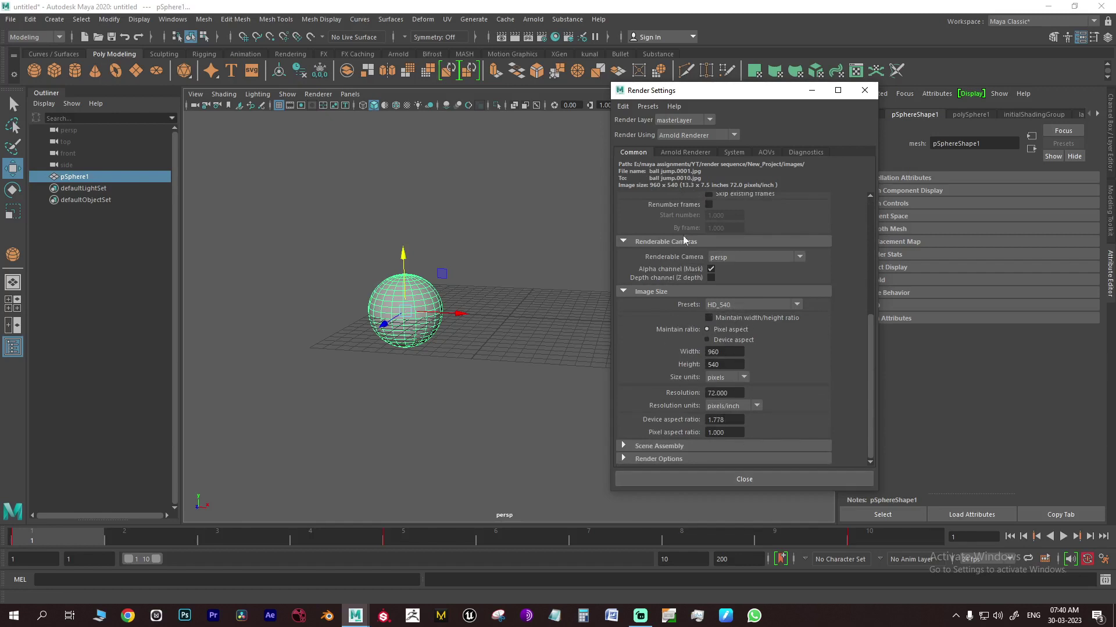
# Set Arnold's render device to GPU, manually select the NVIDIA GeForce RTX 3060, and close Render Settings.
pyautogui.click(741, 151)
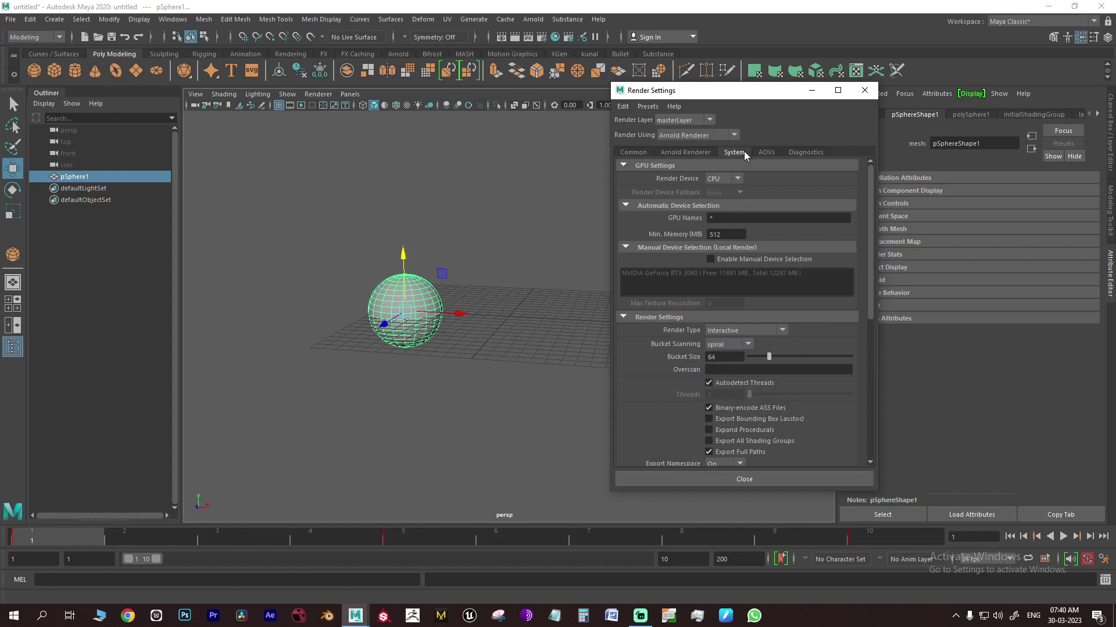
pyautogui.click(738, 180)
pyautogui.click(734, 202)
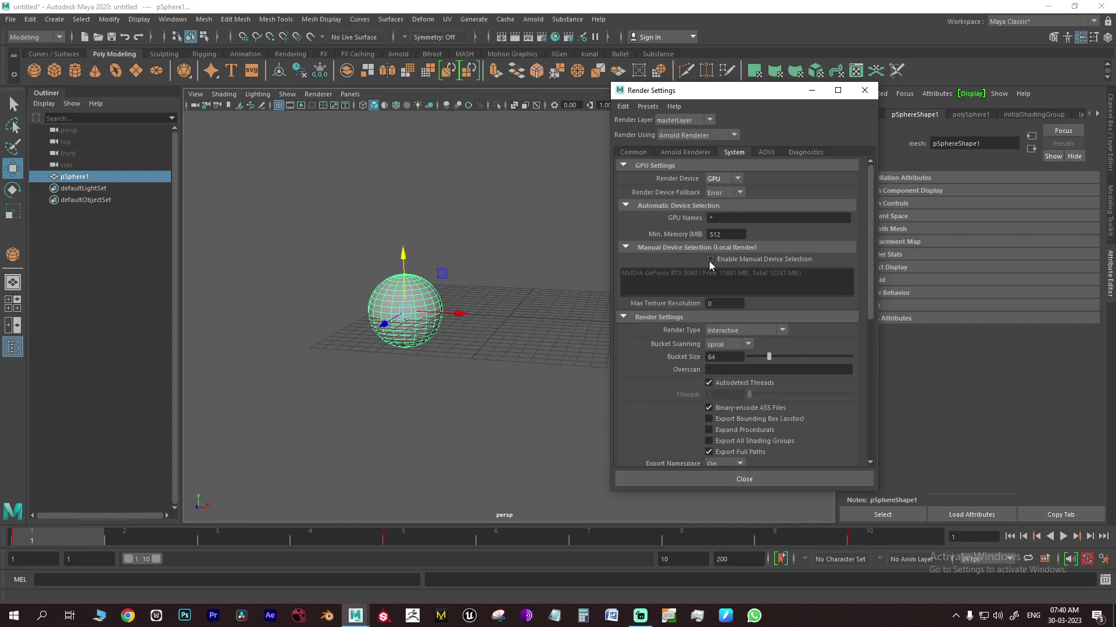
pyautogui.click(709, 259)
pyautogui.click(709, 273)
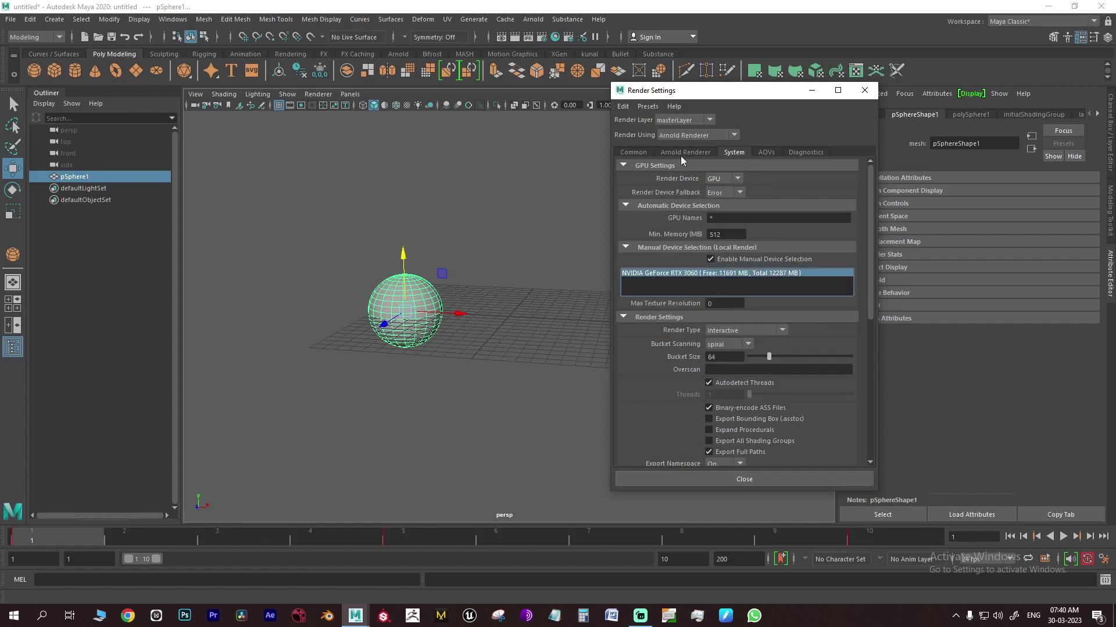
pyautogui.click(633, 152)
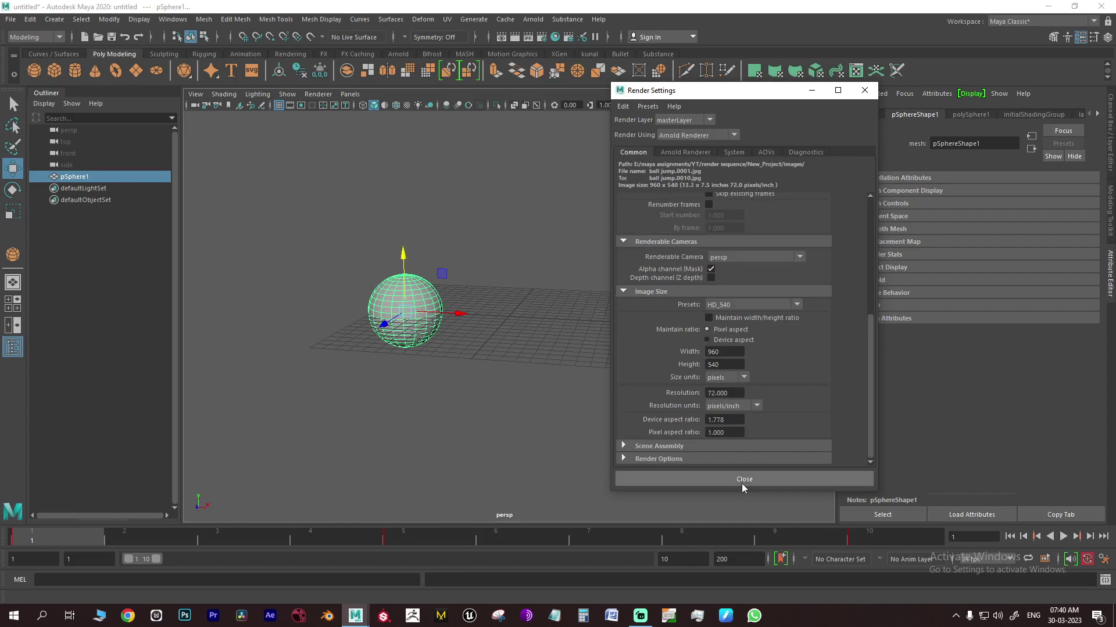
pyautogui.click(742, 482)
pyautogui.keyDown('alt'); pyautogui.moveTo(587, 355); pyautogui.dragTo(567, 309); pyautogui.keyUp('alt')
# Add an Arnold Skydome Light to the scene.
pyautogui.click(533, 19)
pyautogui.moveTo(636, 81)
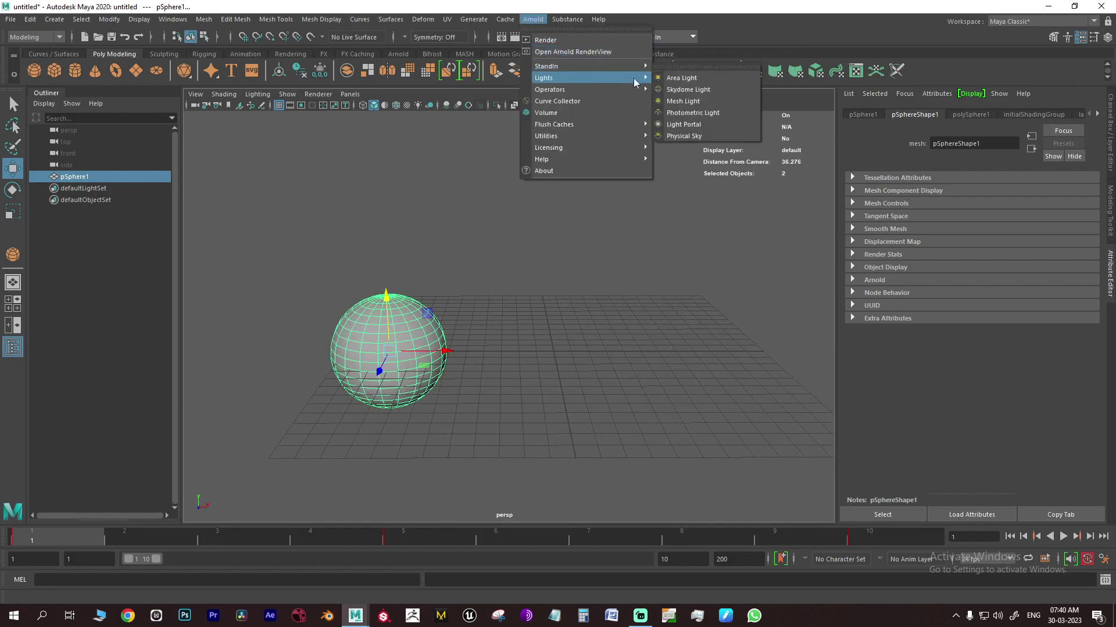
pyautogui.click(688, 90)
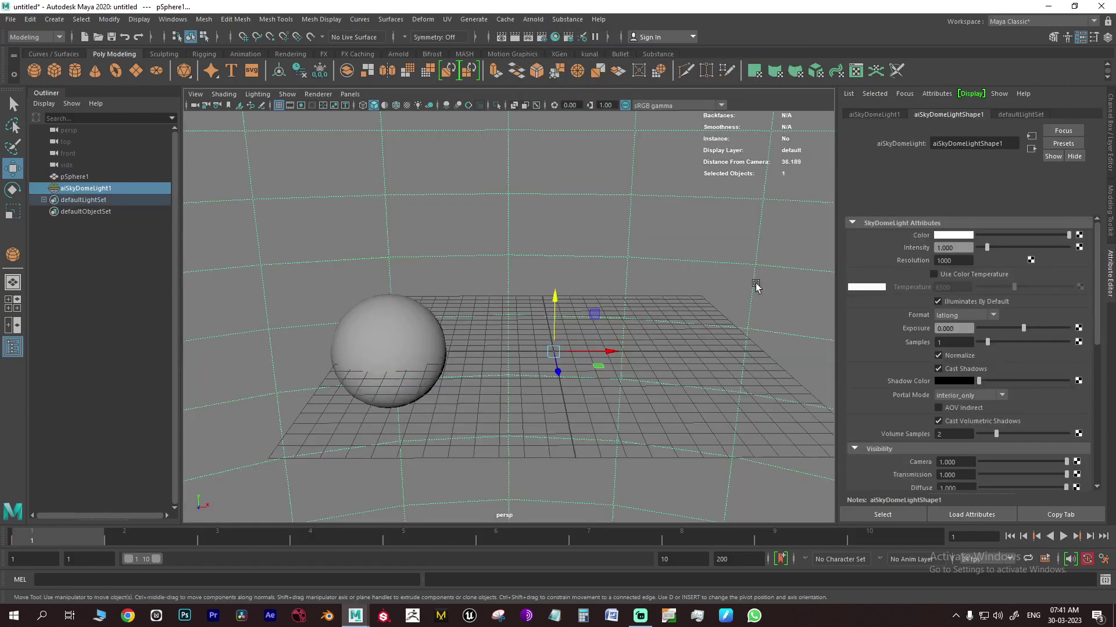
# Map a File texture using alps_field_2k.hdr to the skydome's Color.
pyautogui.click(1079, 236)
pyautogui.click(306, 146)
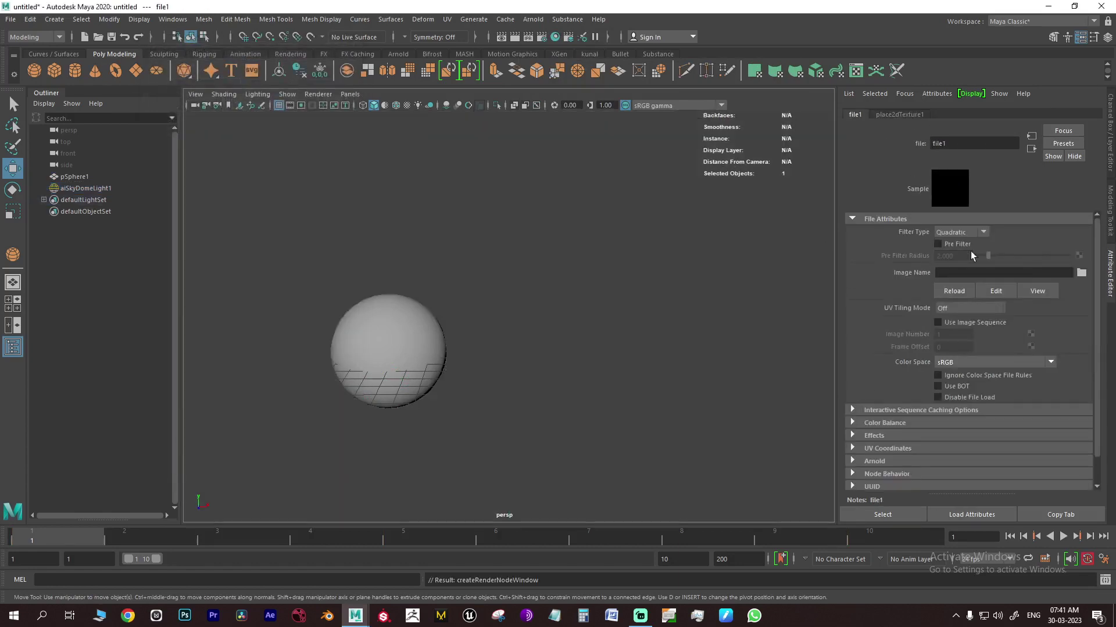
pyautogui.click(1081, 273)
pyautogui.doubleClick(186, 137)
pyautogui.click(196, 328)
pyautogui.click(618, 398)
pyautogui.keyDown('alt'); pyautogui.moveTo(644, 384); pyautogui.dragTo(476, 367); pyautogui.keyUp('alt')
# Reopen Render Settings, set name.#.ext naming with padding 4 for frames 1–10, then close.
pyautogui.click(541, 37)
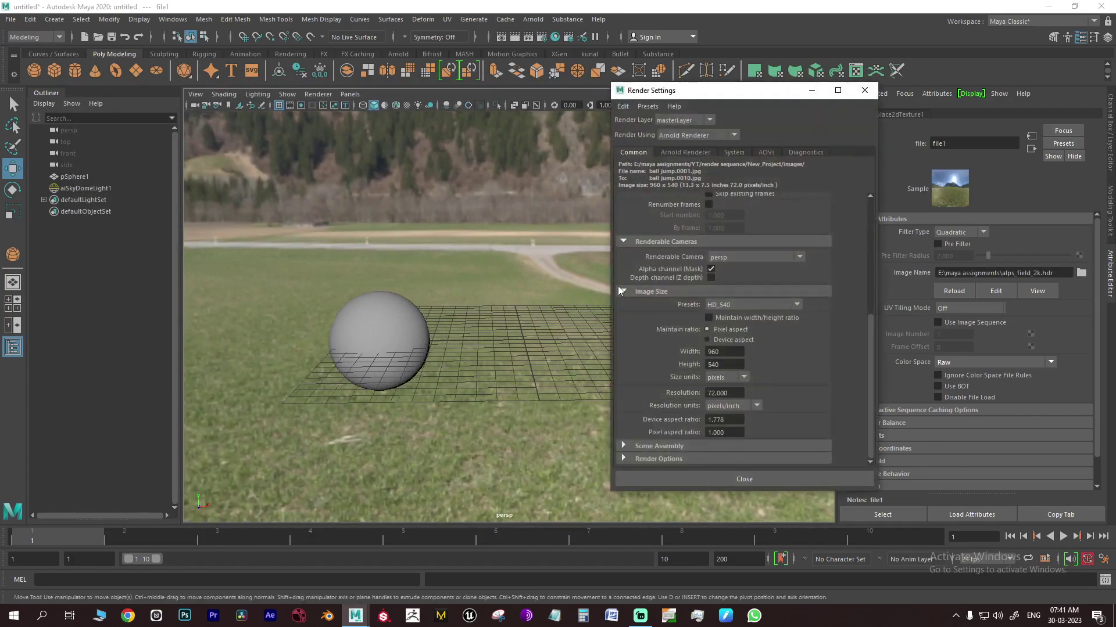
pyautogui.scroll(5, 657, 227)
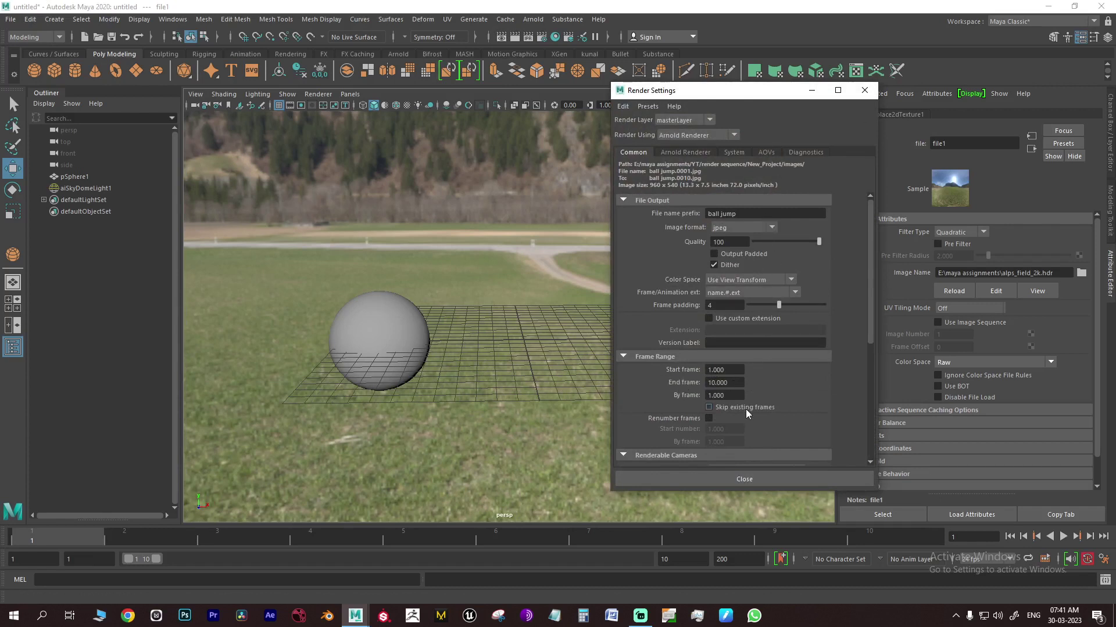
pyautogui.click(756, 292)
pyautogui.click(733, 304)
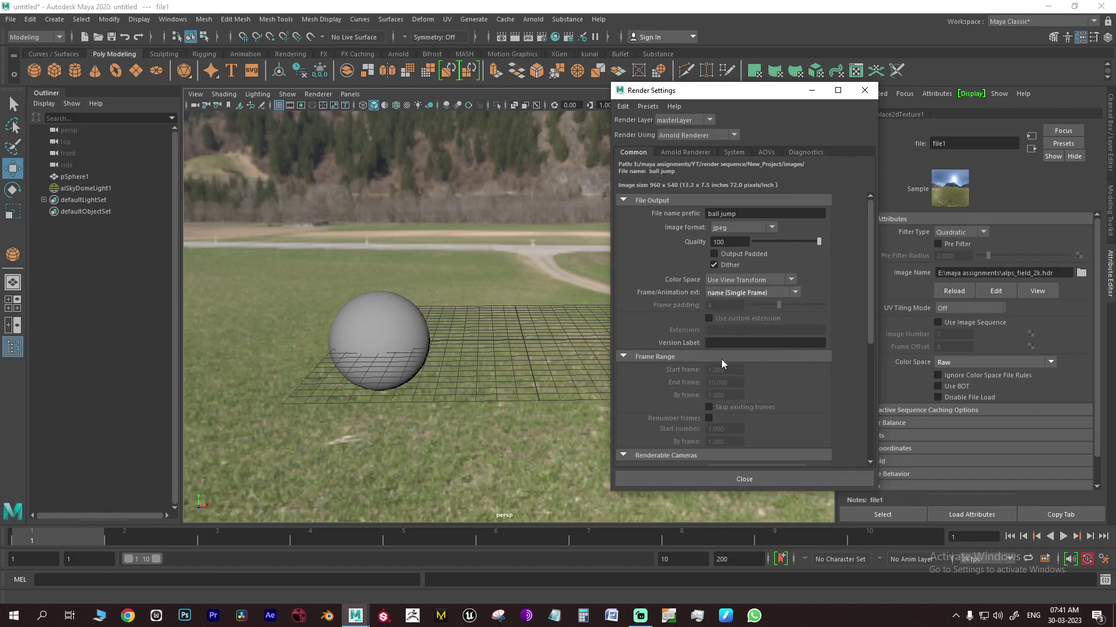
pyautogui.click(744, 293)
pyautogui.click(741, 328)
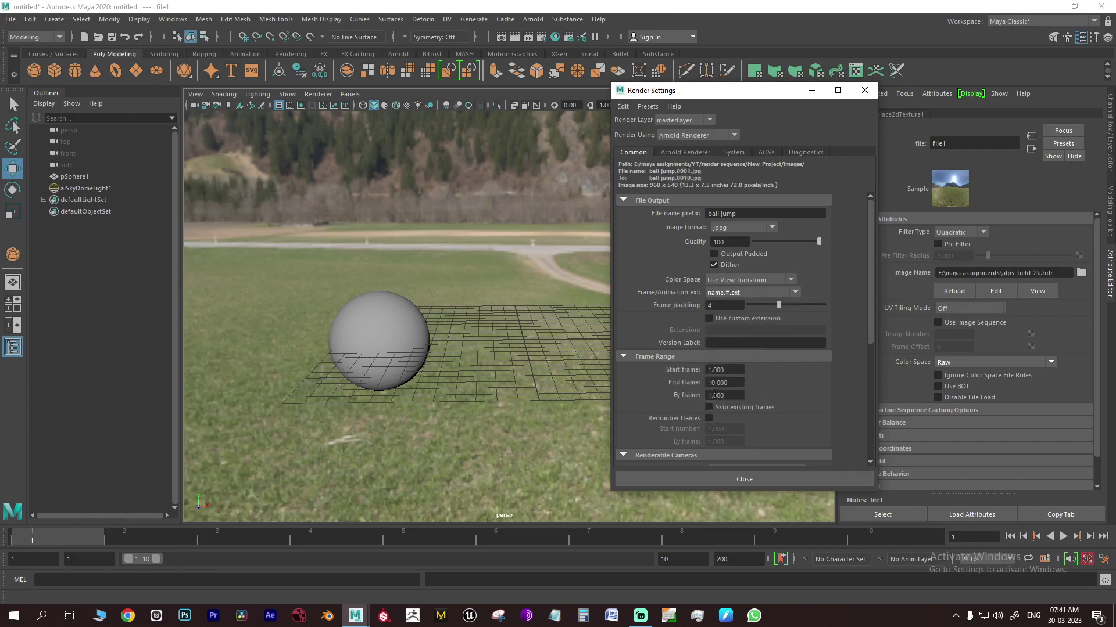
pyautogui.click(728, 481)
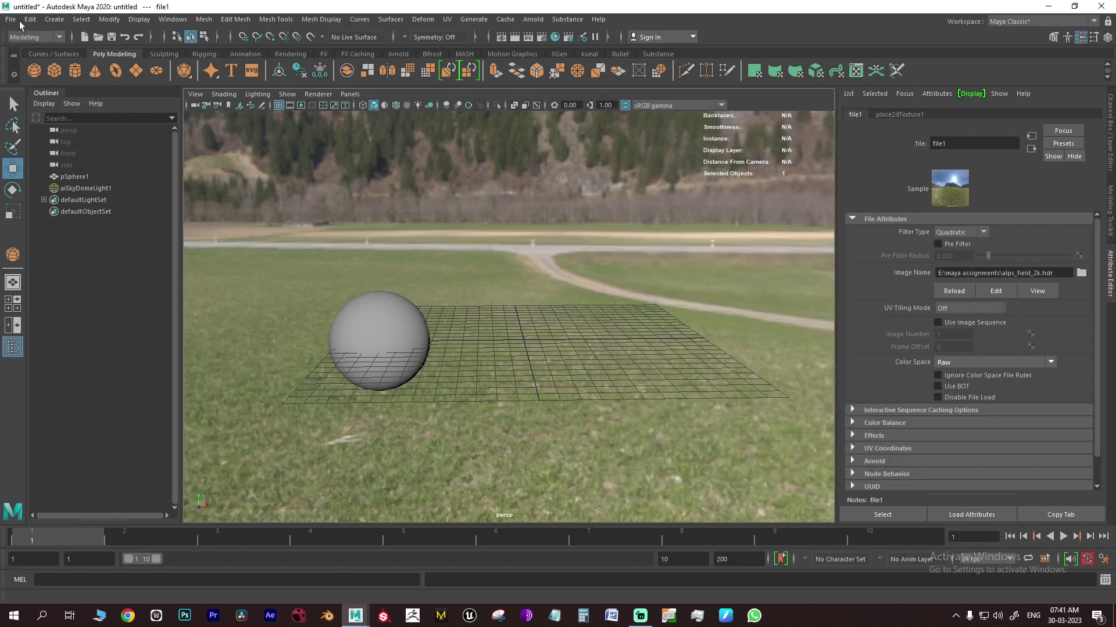
# Switch to the Rendering menu set and open the Render Sequence option box.
pyautogui.click(36, 36)
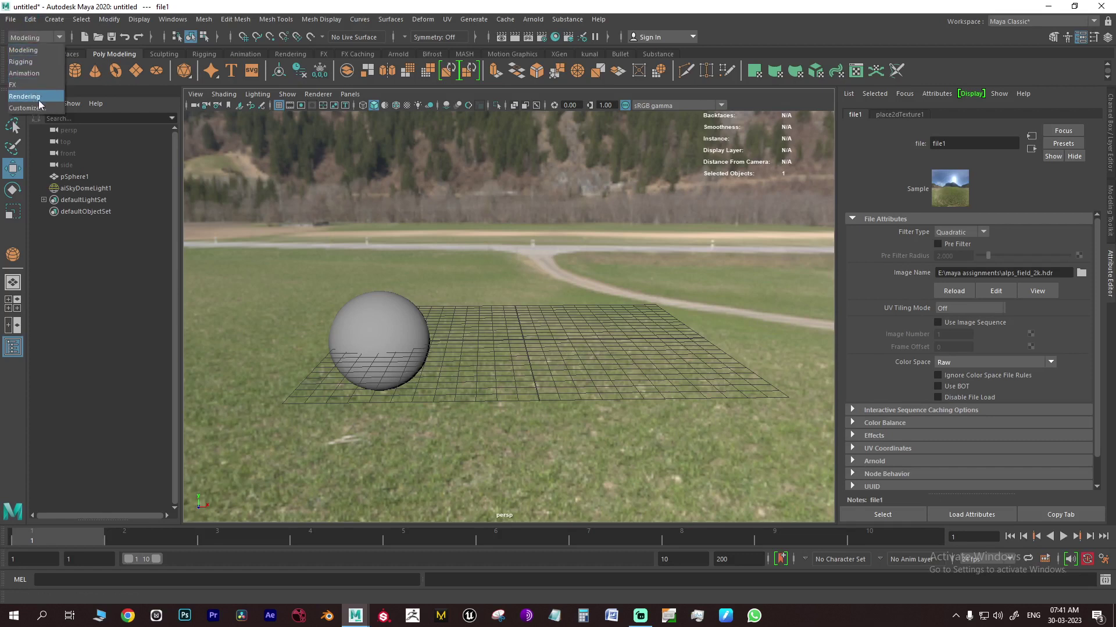
pyautogui.click(24, 96)
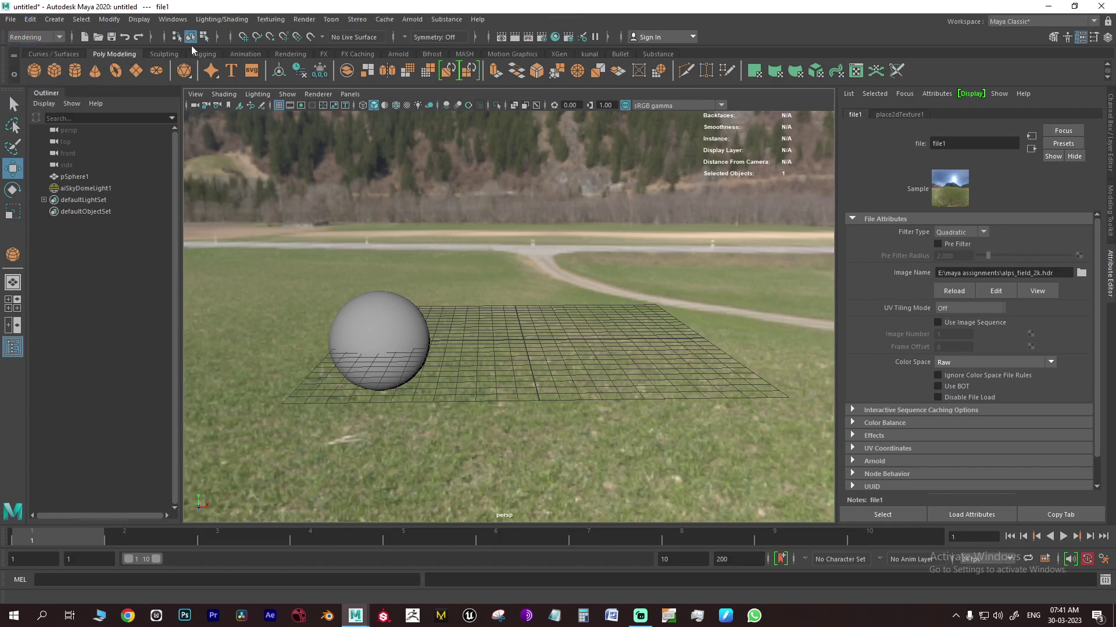
pyautogui.click(312, 19)
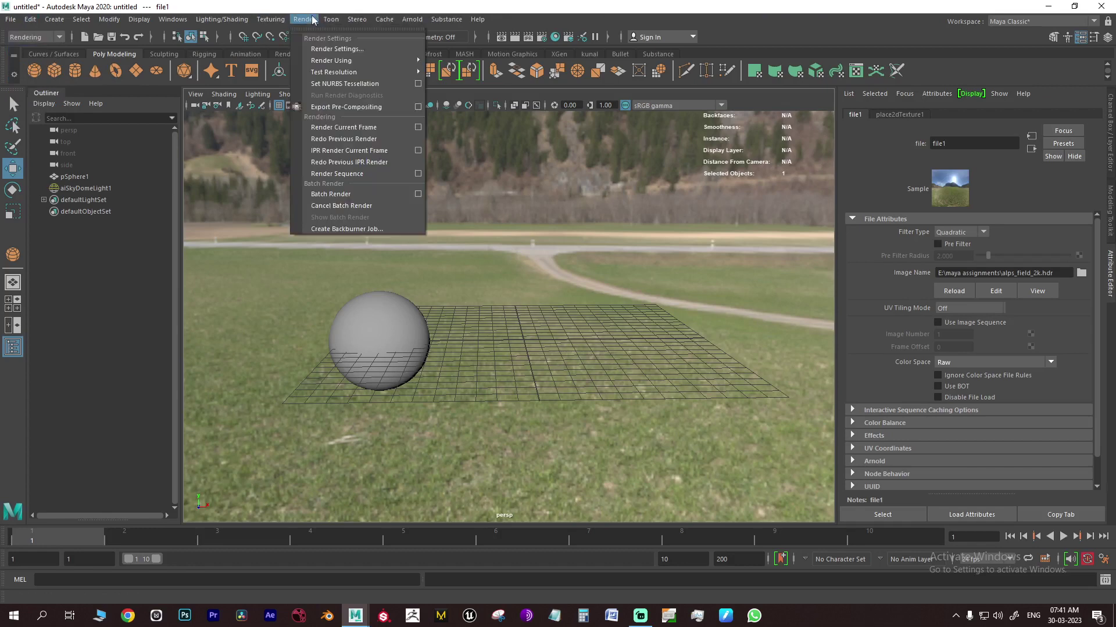
pyautogui.click(418, 174)
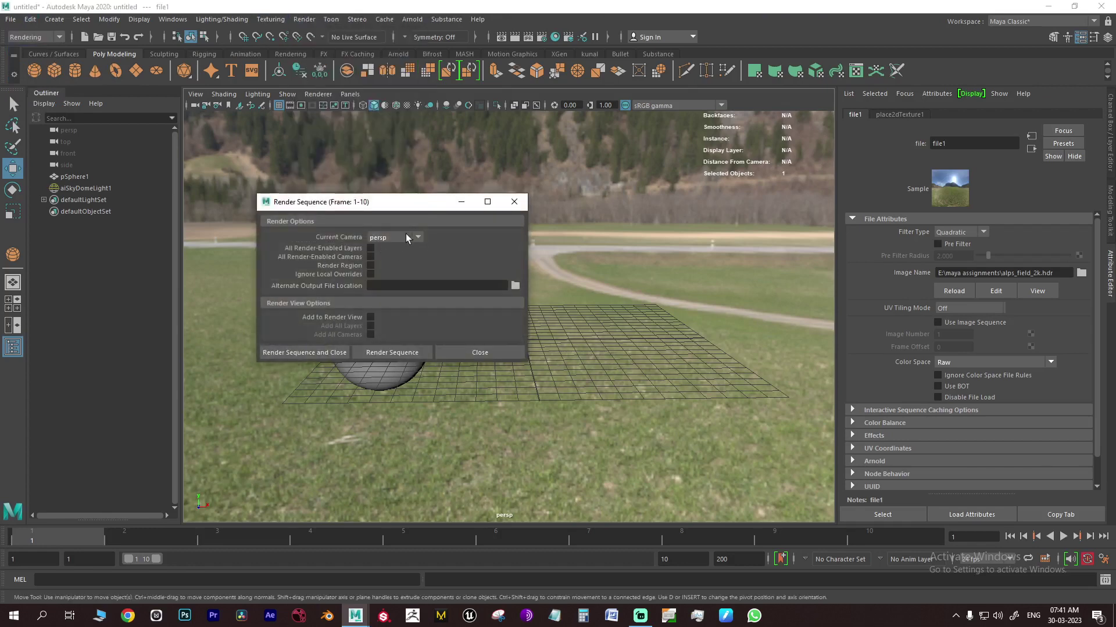
# Render the ten-frame sequence and open the images folder holding the ball jump JPEGs.
pyautogui.click(395, 353)
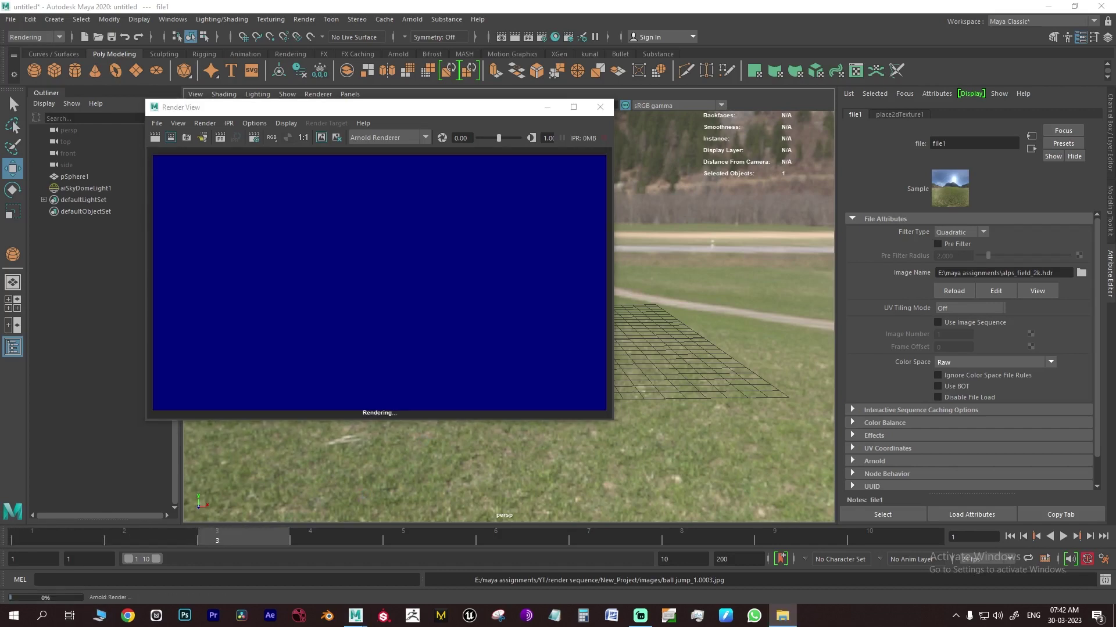
pyautogui.click(782, 615)
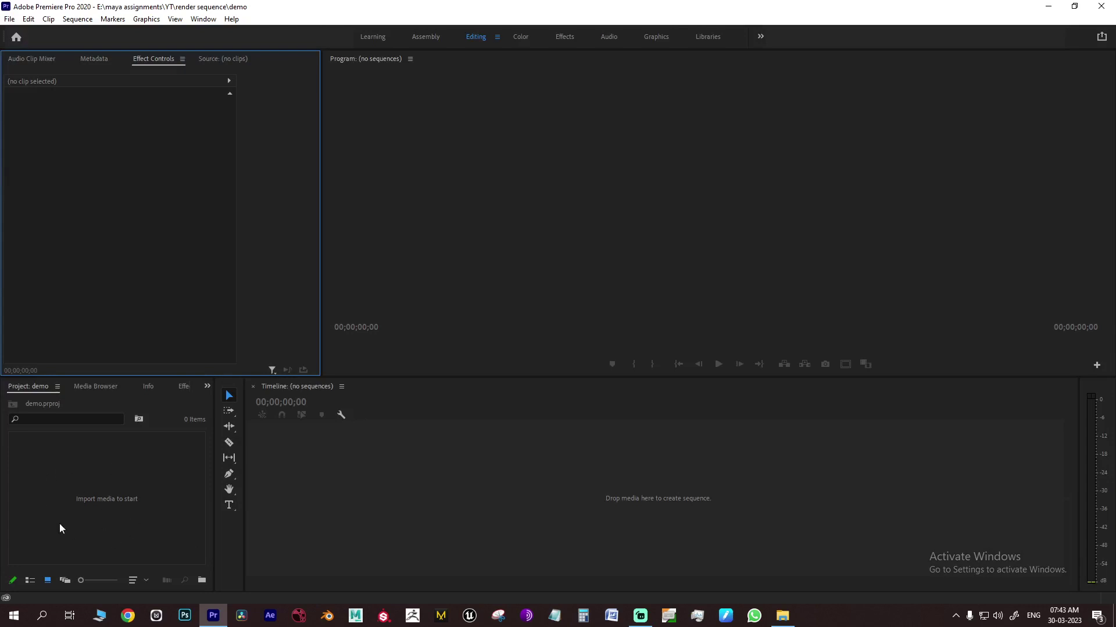
# Import ball jump_1.0001 from New_Project > images with Image Sequence ticked as one clip.
pyautogui.doubleClick(87, 476)
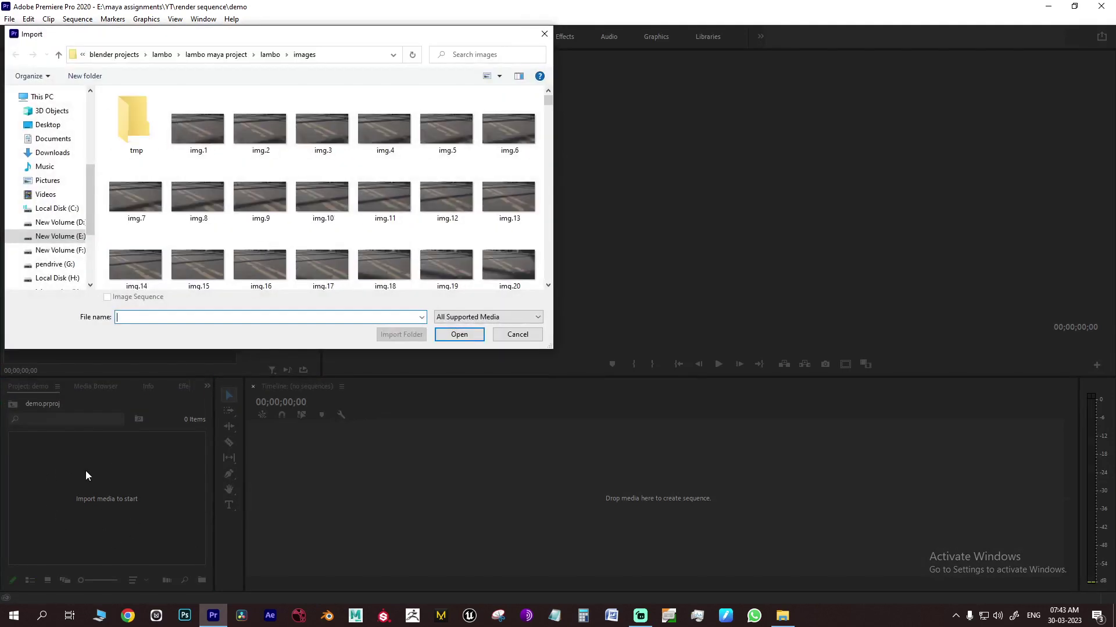
pyautogui.doubleClick(133, 119)
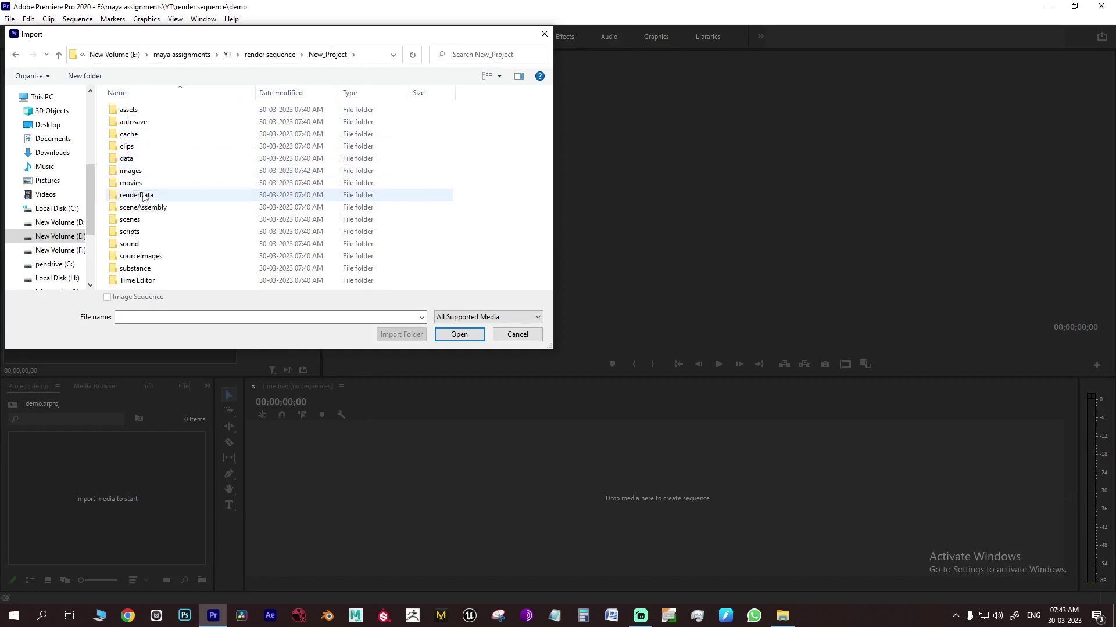
pyautogui.doubleClick(144, 173)
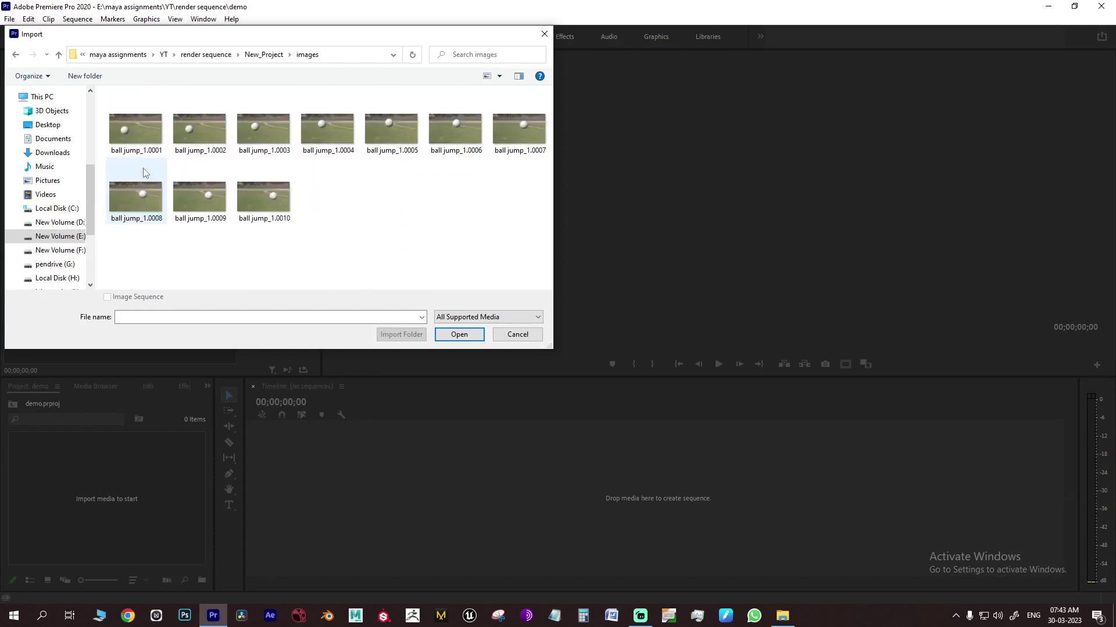
pyautogui.click(142, 137)
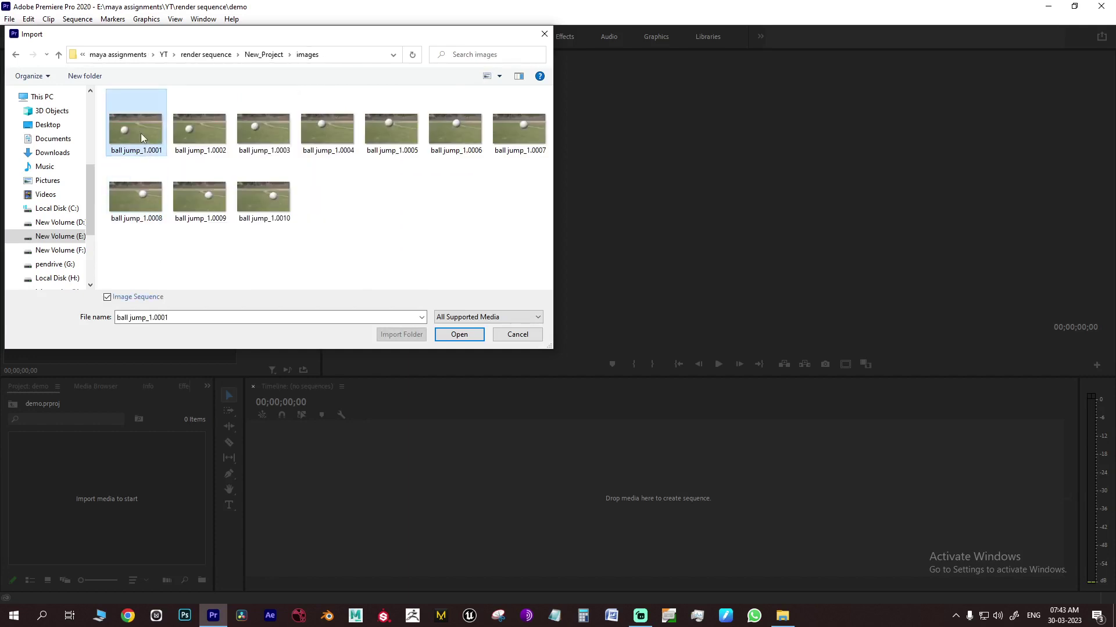
pyautogui.click(108, 297)
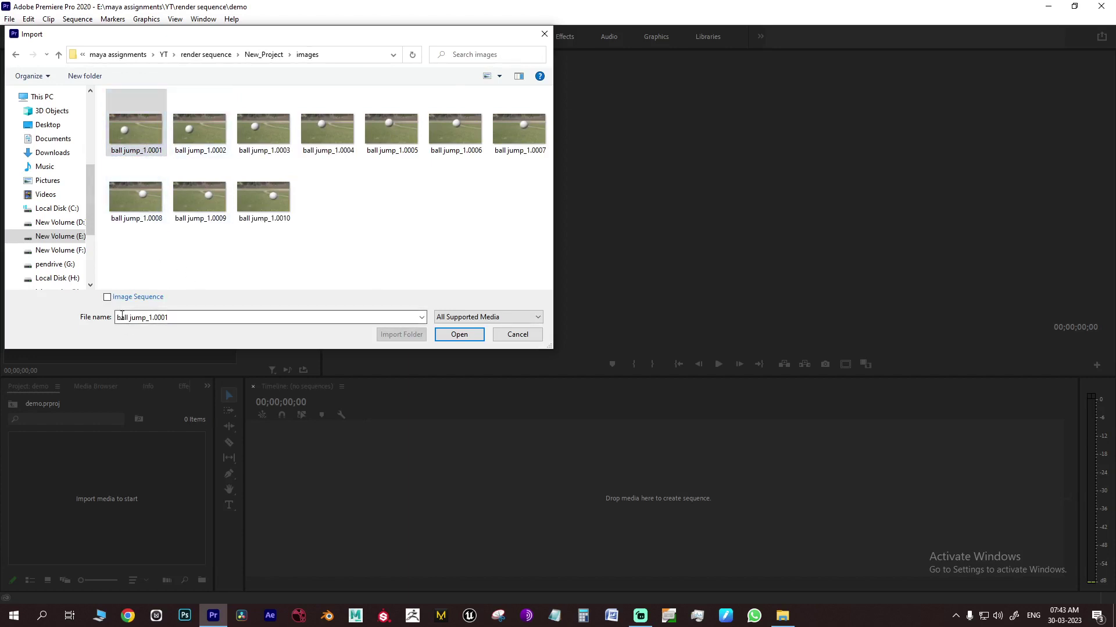
pyautogui.click(108, 298)
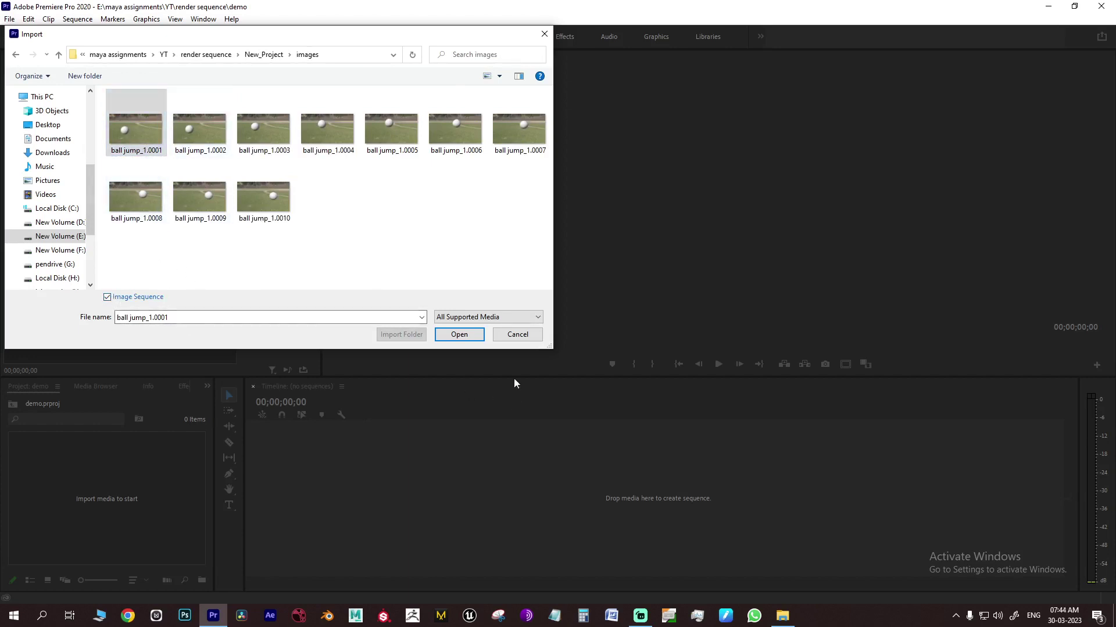
pyautogui.click(475, 336)
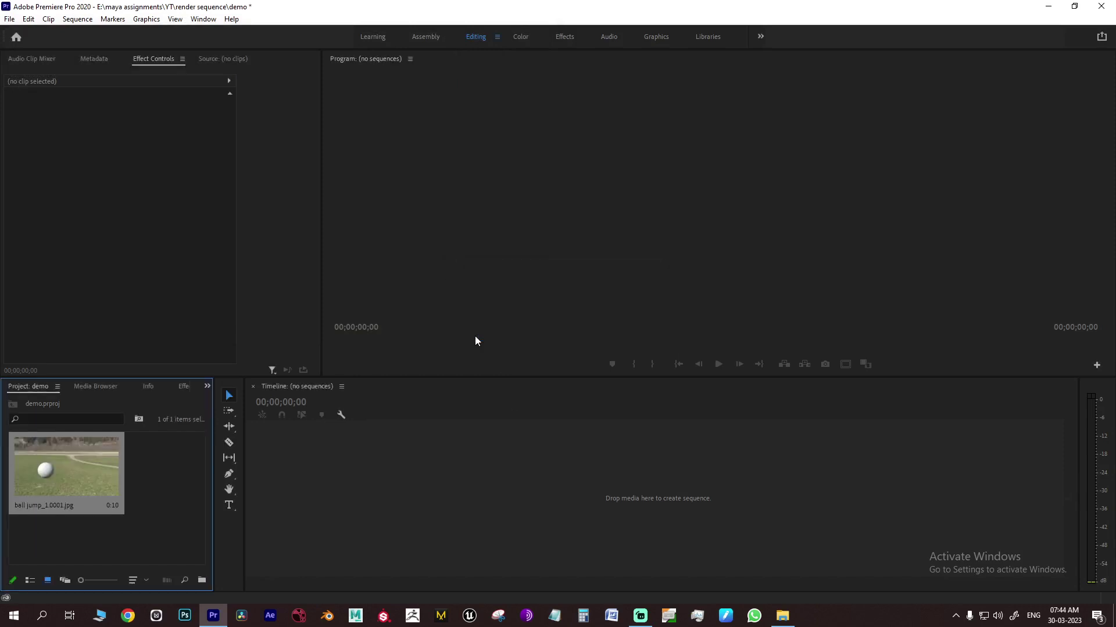
# Build a ball jump_1.0001 sequence with the 10-frame clip on V1 and play it back.
pyautogui.moveTo(77, 465); pyautogui.dragTo(315, 499)
pyautogui.keyDown('alt'); pyautogui.scroll(5, 413, 500); pyautogui.keyUp('alt')
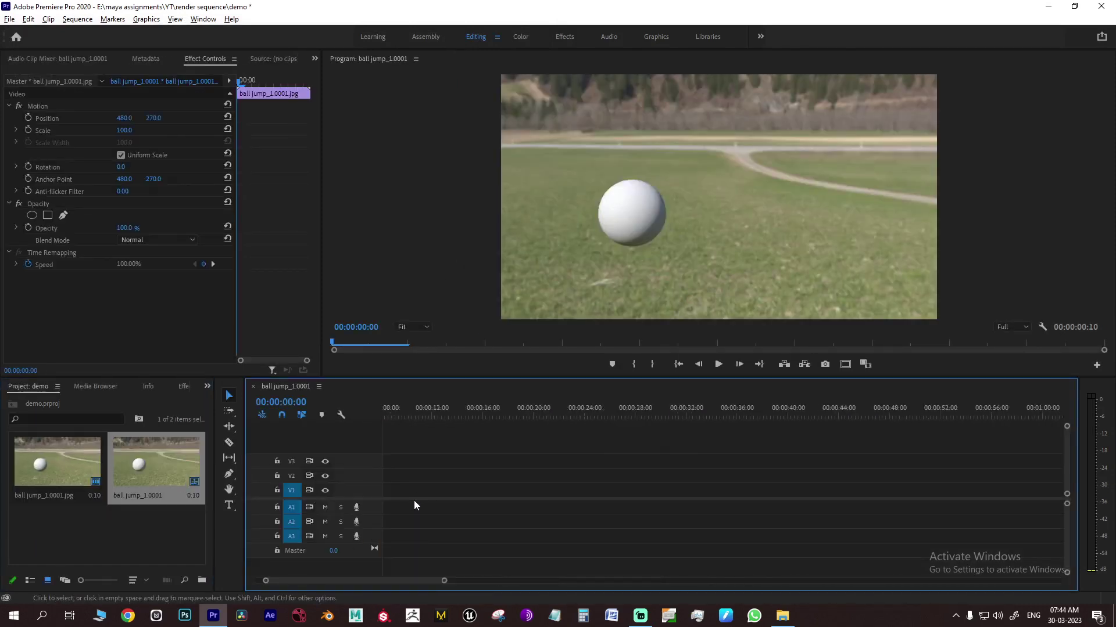
pyautogui.keyDown('alt'); pyautogui.scroll(5, 414, 499); pyautogui.keyUp('alt')
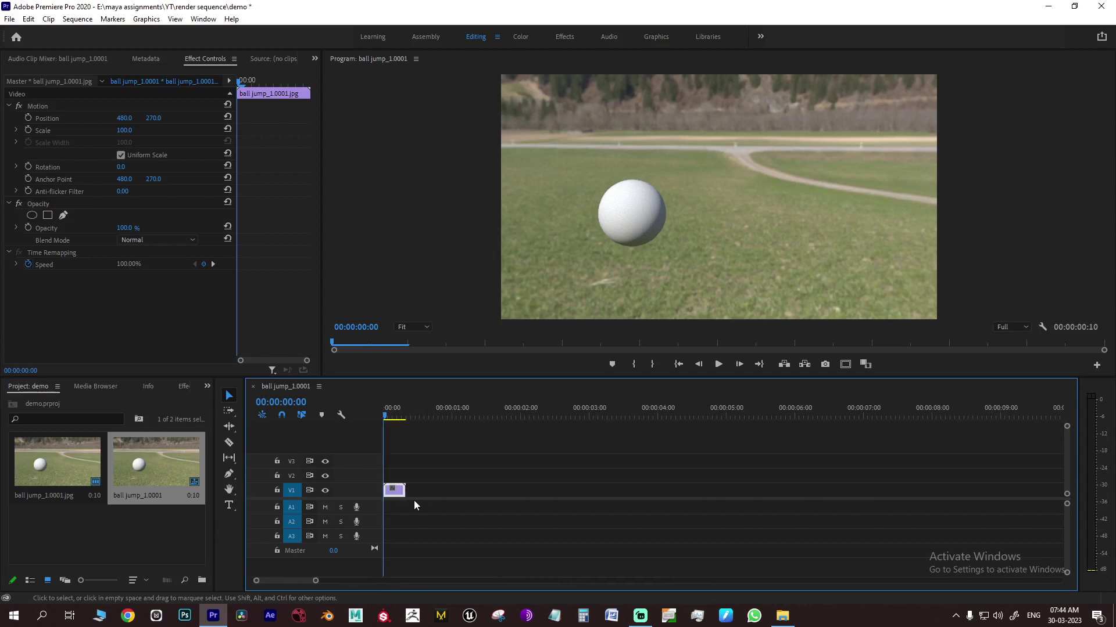
pyautogui.press('space')
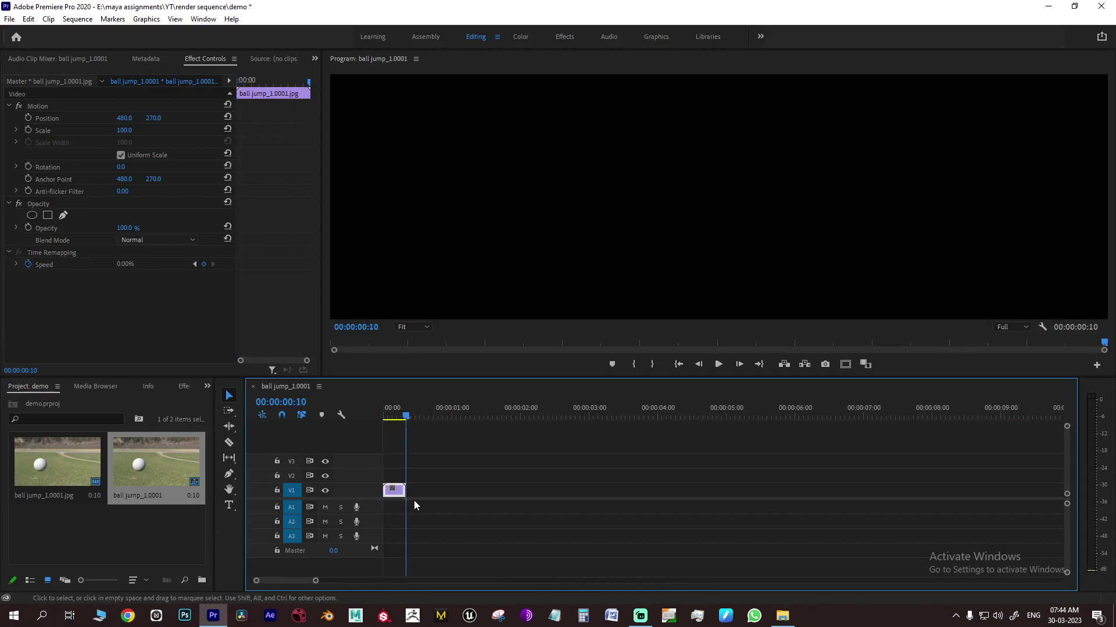
pyautogui.press('space')
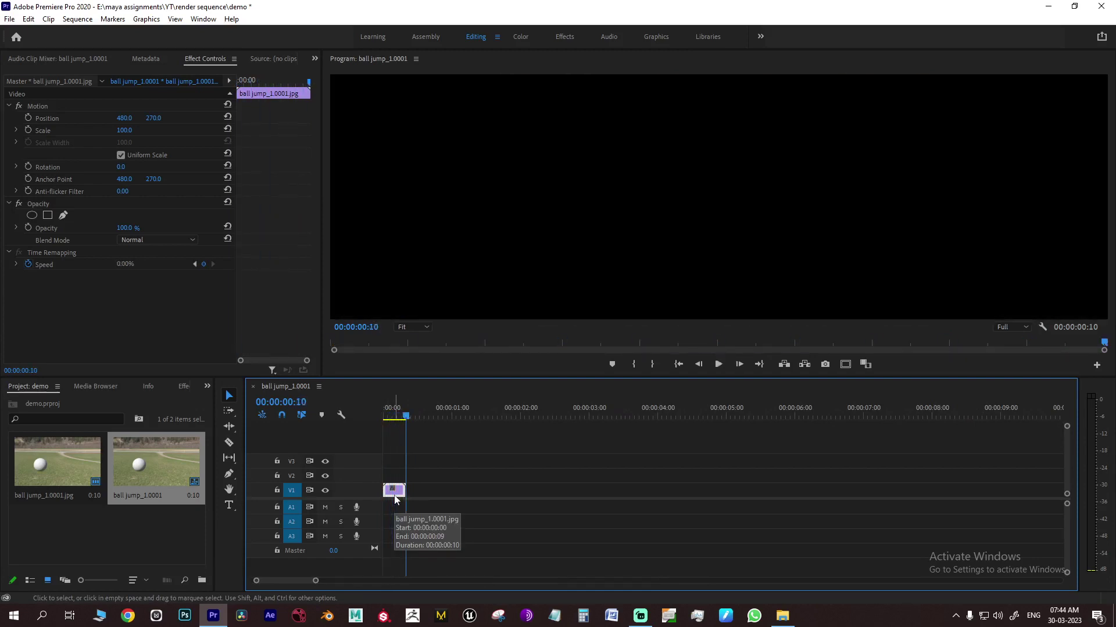
# Create Comp 1 and select ball jump_1.0001 from the images folder with JPEG Sequence import enabled.
pyautogui.hotkey('alt', 'Tab')
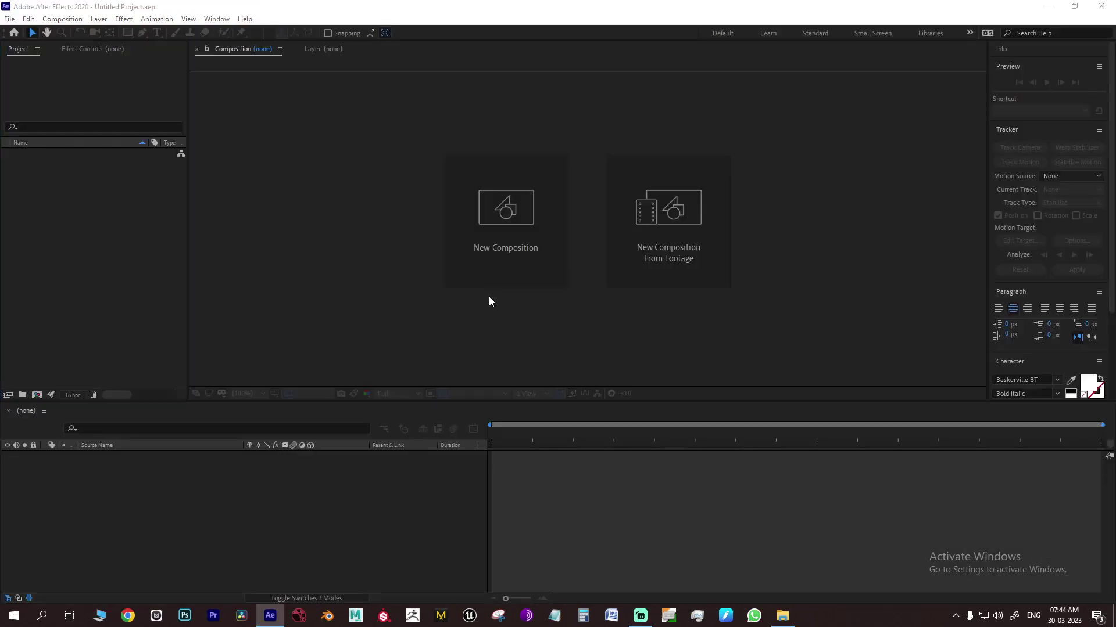
pyautogui.click(503, 224)
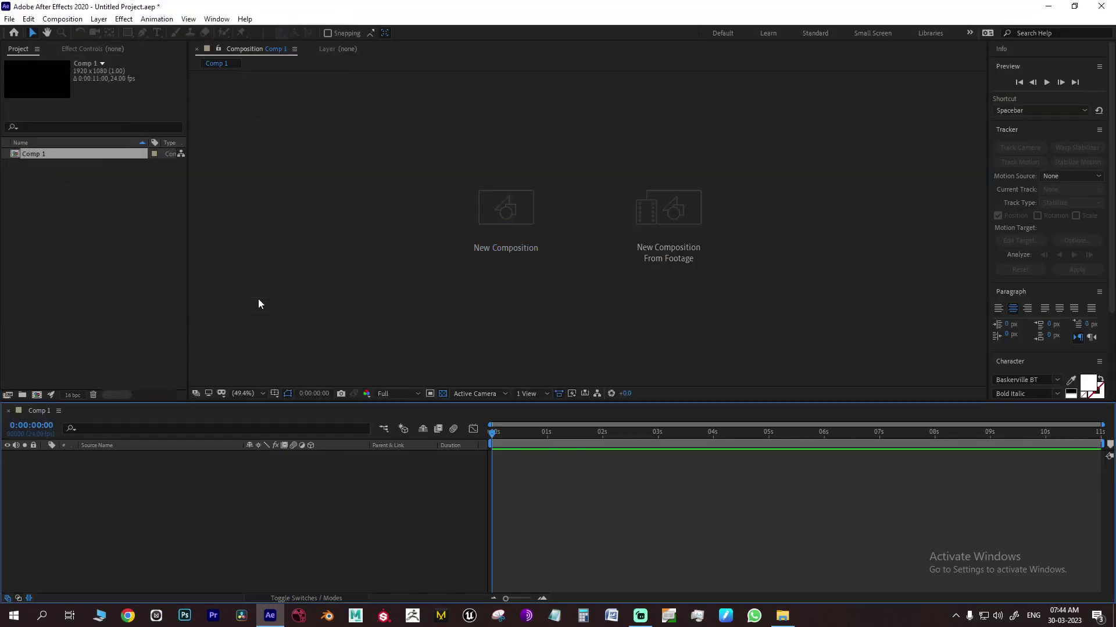
pyautogui.doubleClick(47, 179)
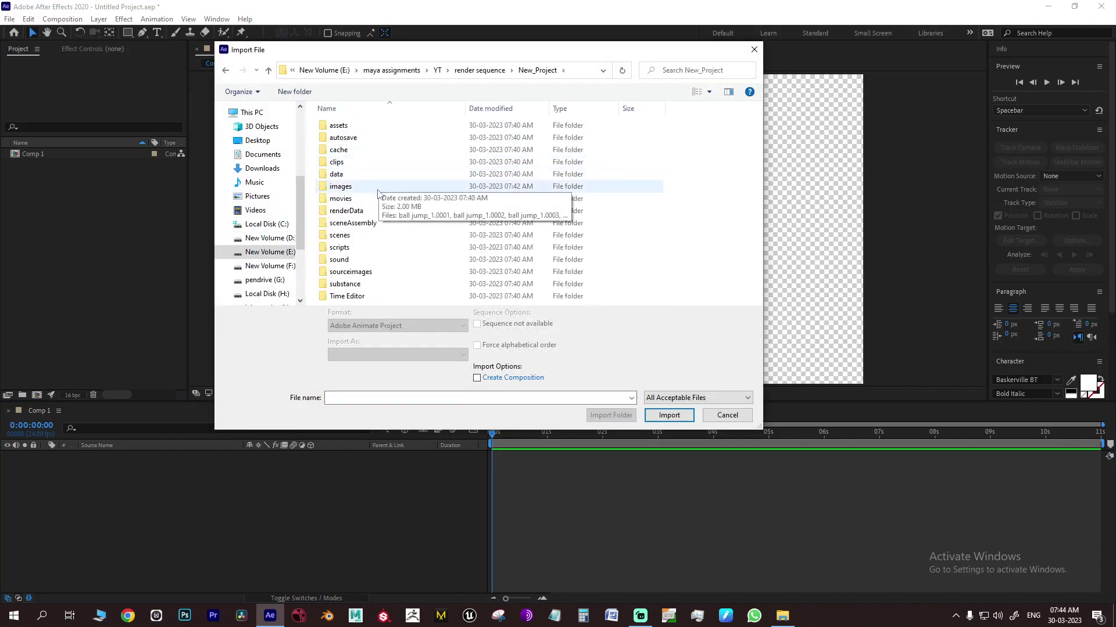
pyautogui.doubleClick(377, 188)
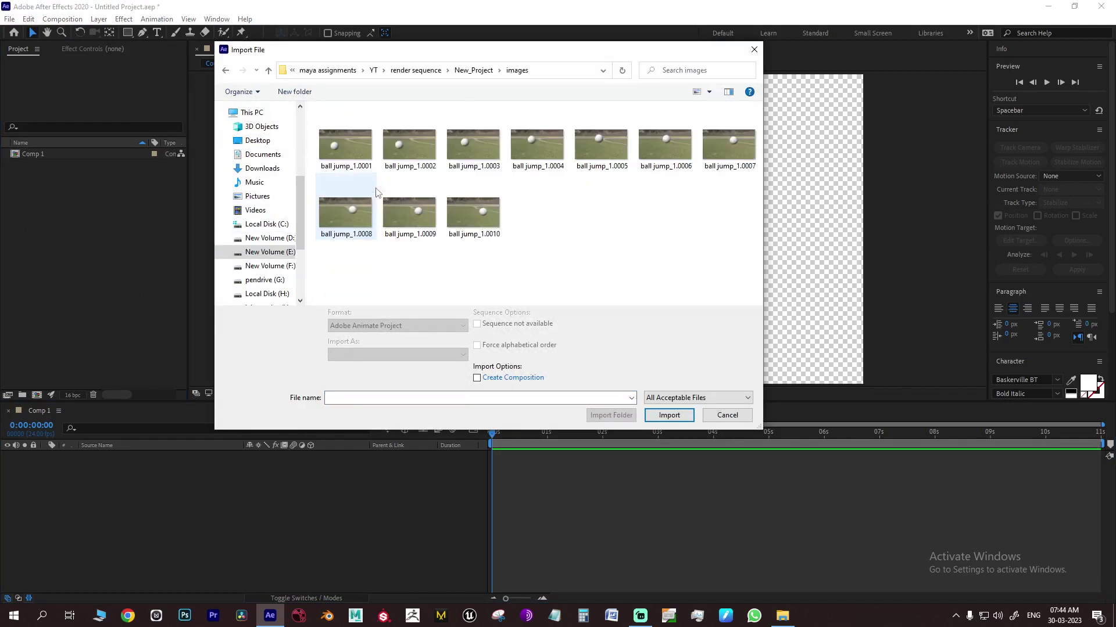
pyautogui.click(336, 144)
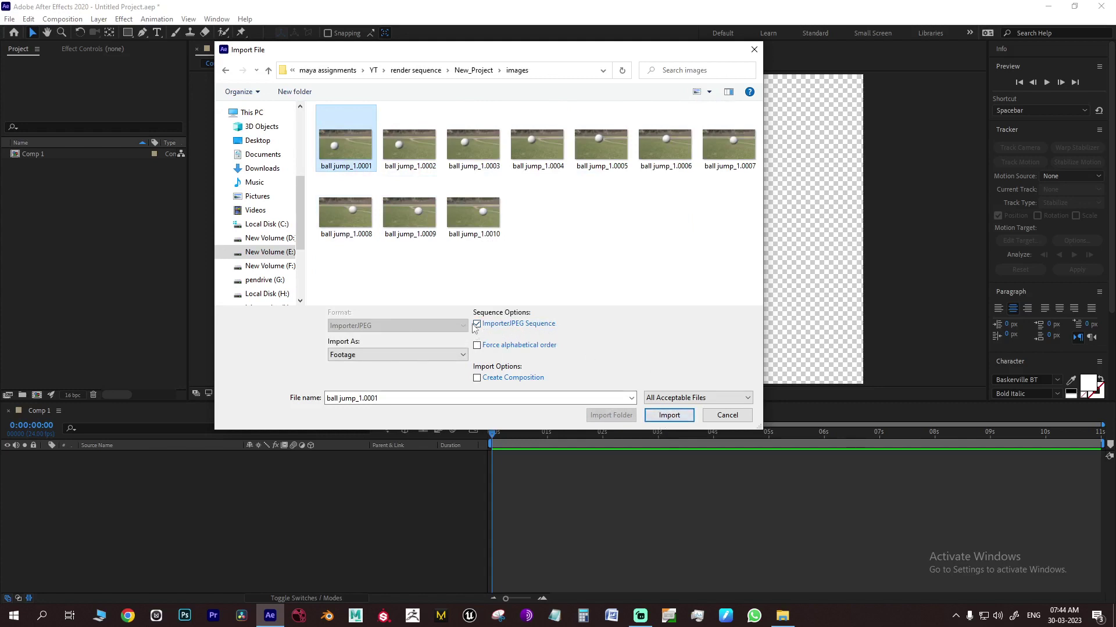
pyautogui.click(477, 325)
pyautogui.click(477, 325)
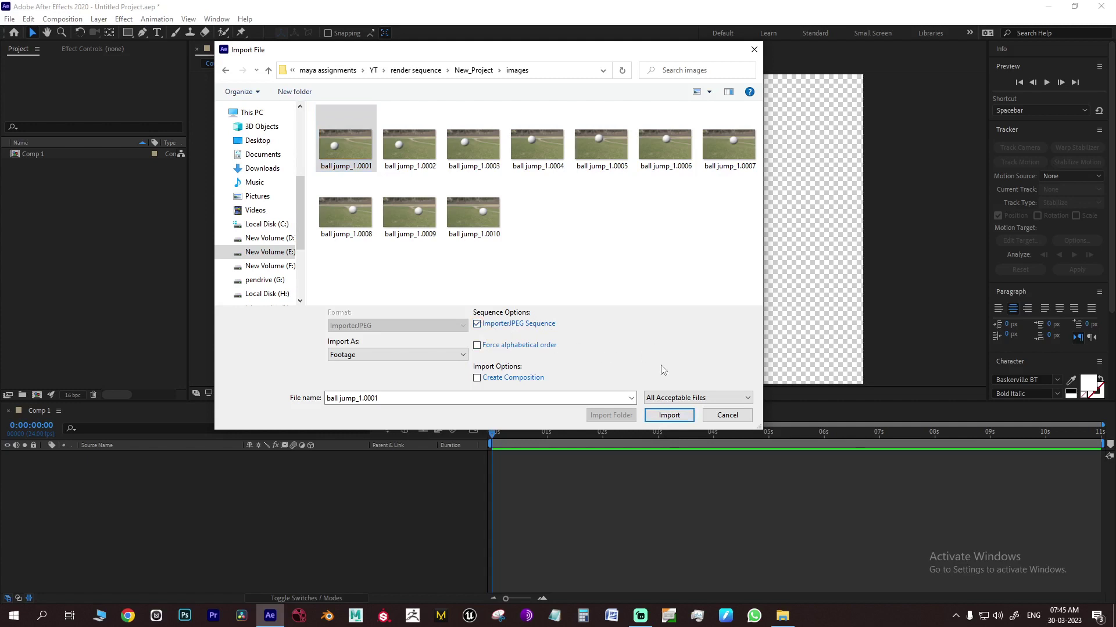
# Import the ball jump_1.[0001-0010].jpg sequence, add it as a Comp 1 layer, and preview it.
pyautogui.click(678, 418)
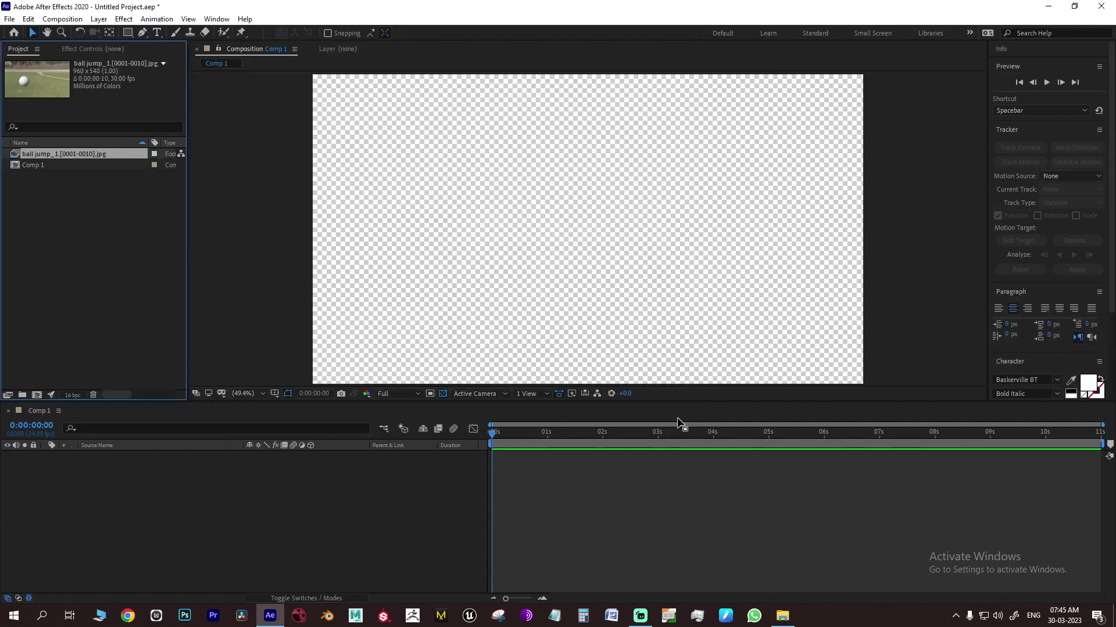
pyautogui.moveTo(49, 153); pyautogui.dragTo(112, 483)
pyautogui.press('space')
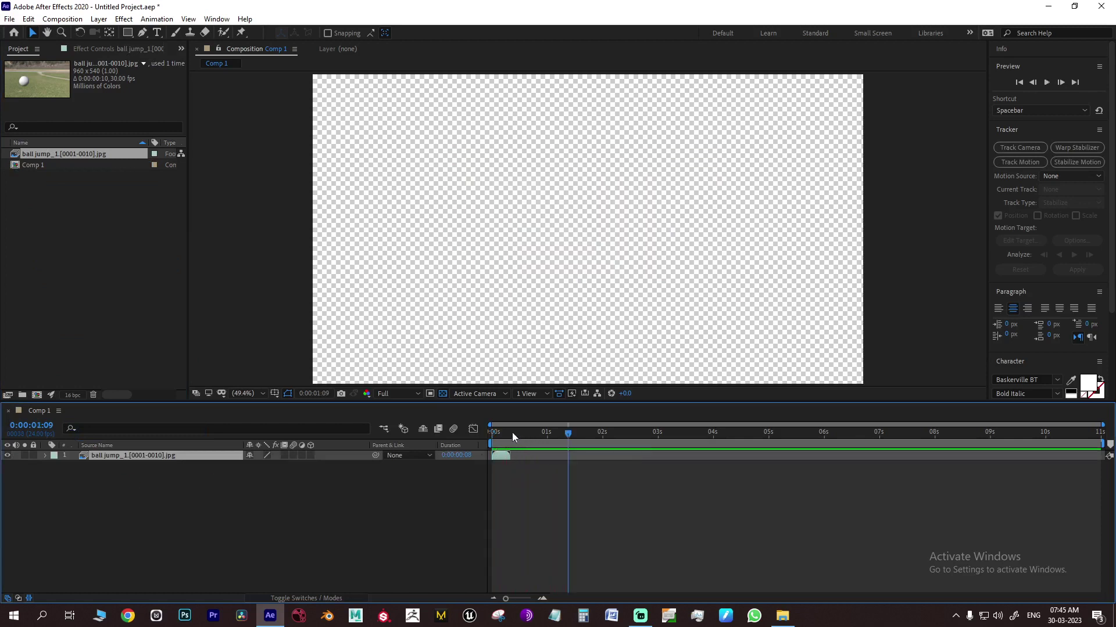
pyautogui.click(493, 433)
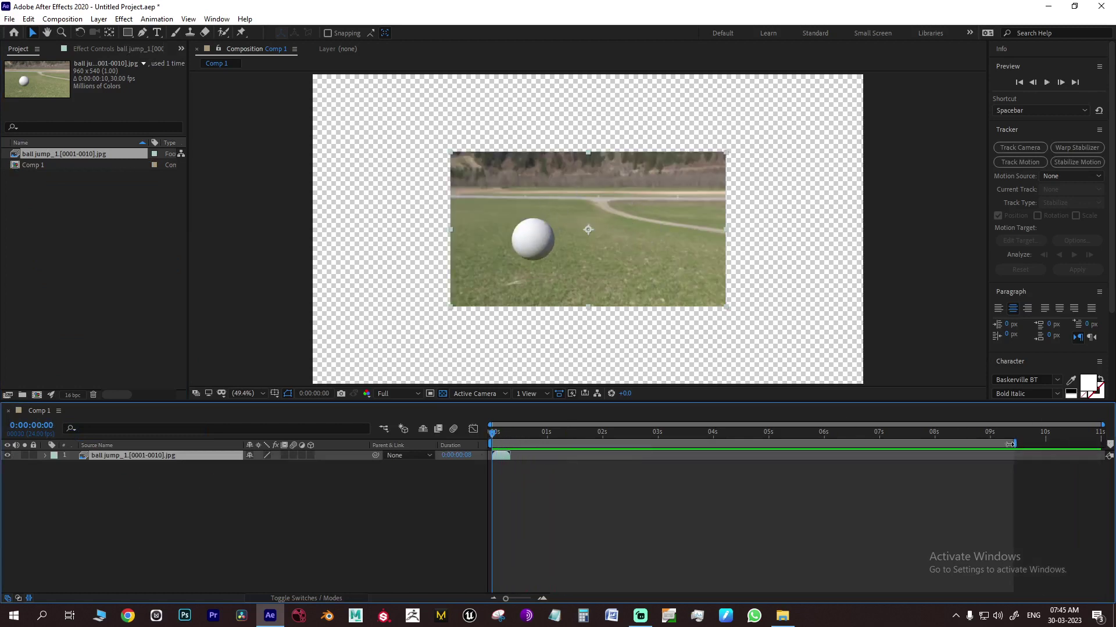